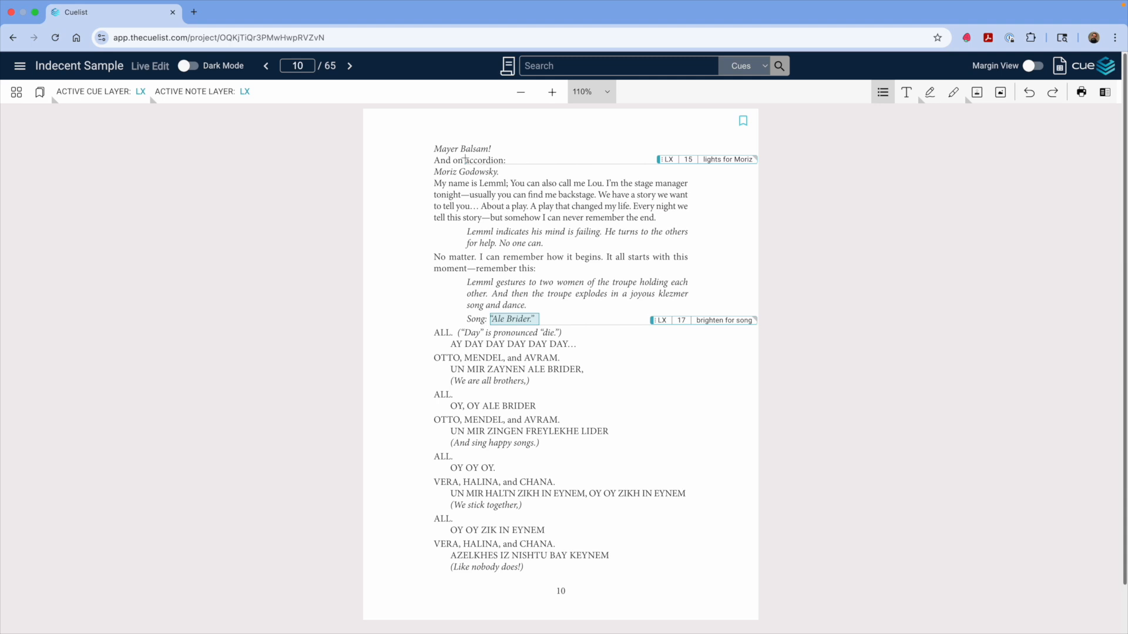
Move the LX 15 cue line to the start of "Moriz Godowsky." and the LX 17 cue box onto "Song:"
{"action": "mouse_move", "coordinate": [467, 159]}
{"action": "left_mouse_down"}
{"action": "mouse_move", "coordinate": [460, 171]}
{"action": "mouse_move", "coordinate": [433, 171]}
{"action": "left_mouse_up"}
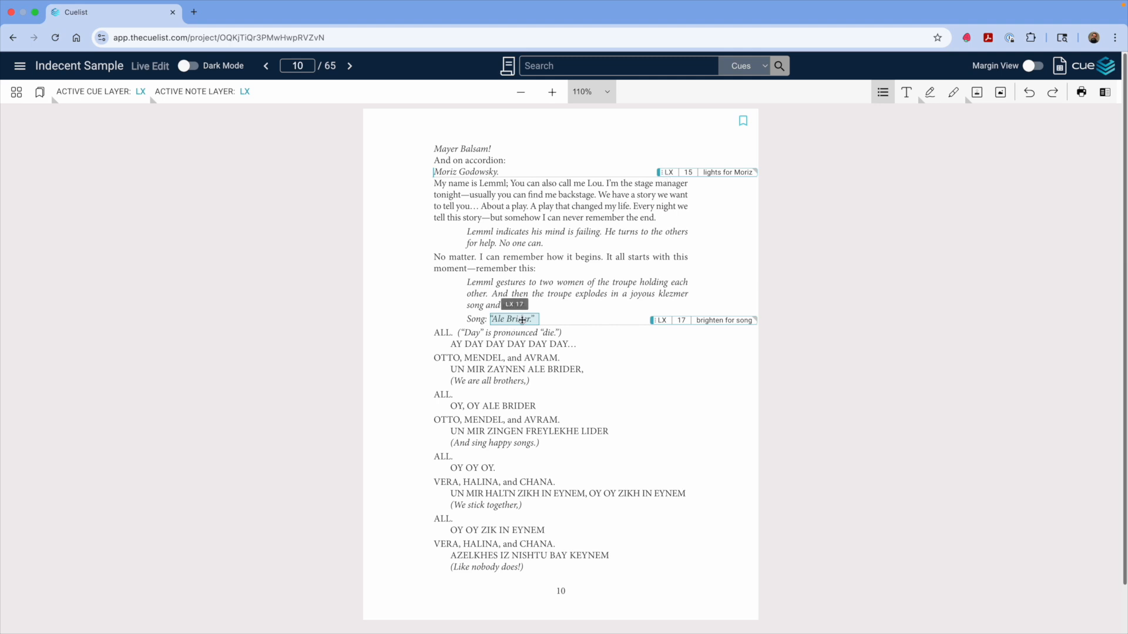
{"action": "left_click_drag", "start_coordinate": [521, 321], "coordinate": [489, 327]}
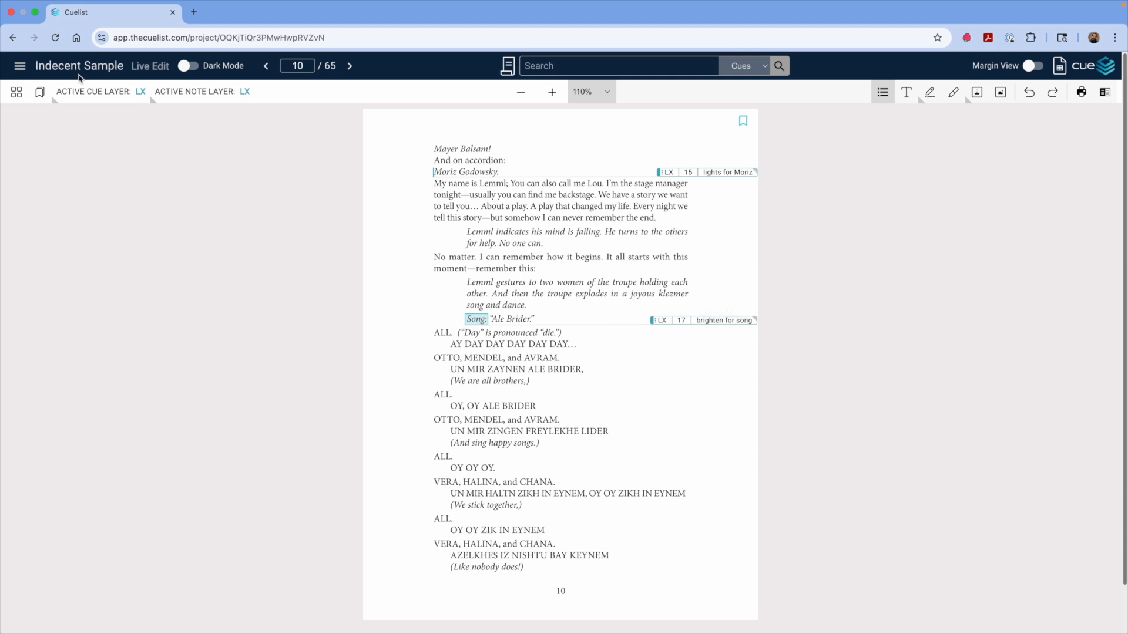
Set the LX layer's cue placement to the left side of the page
{"action": "left_click", "coordinate": [20, 66]}
{"action": "left_click", "coordinate": [52, 317]}
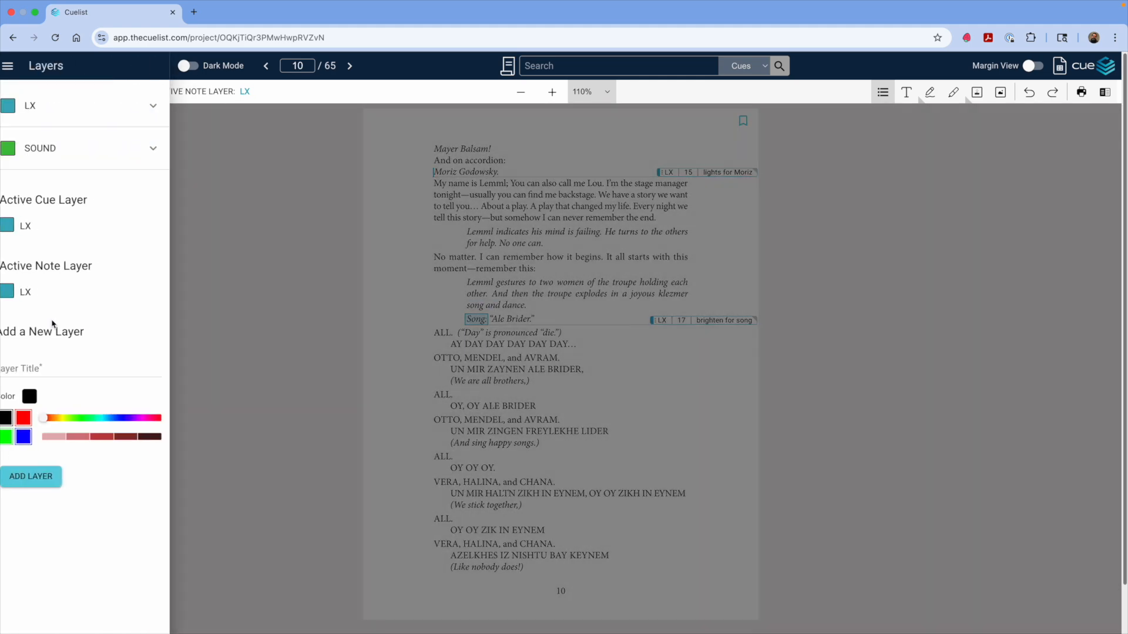
{"action": "left_click", "coordinate": [155, 106]}
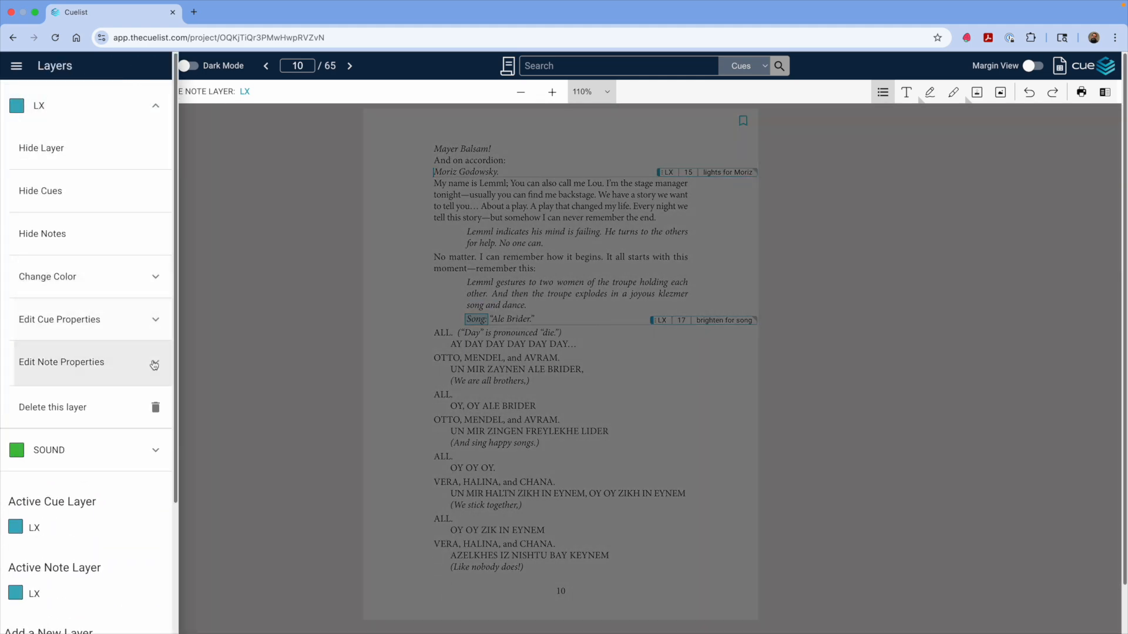
{"action": "left_click", "coordinate": [154, 320]}
{"action": "scroll", "coordinate": [118, 283], "scroll_direction": "down", "scroll_amount": 2}
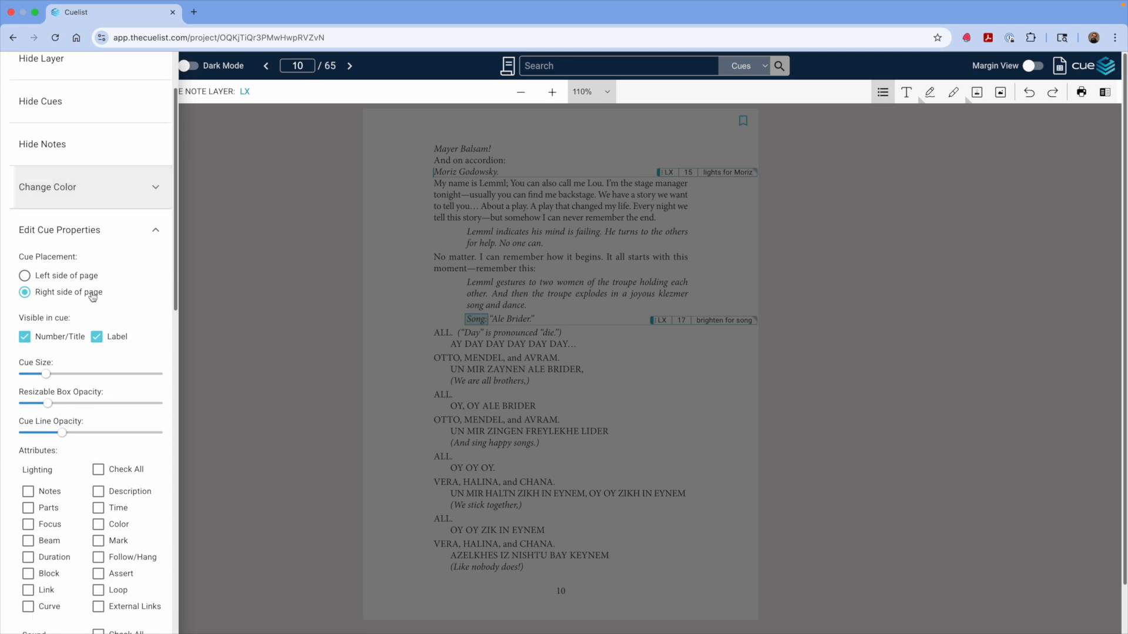
{"action": "left_click", "coordinate": [25, 276]}
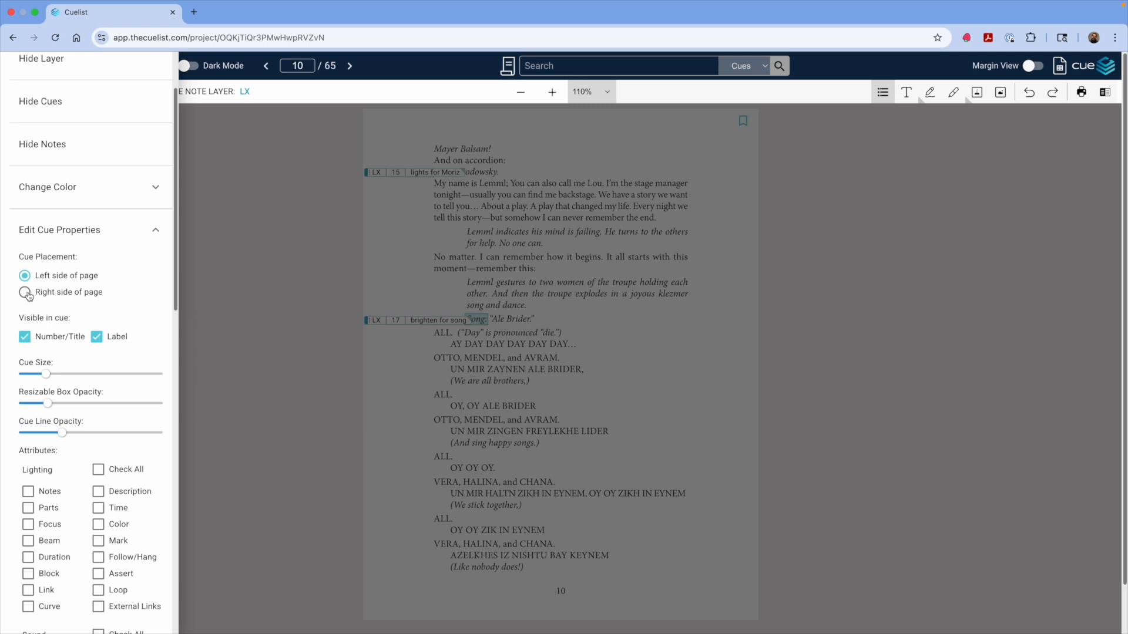
Return the LX layer's cue placement to the right side of the page and close the layer settings
{"action": "left_click", "coordinate": [25, 294]}
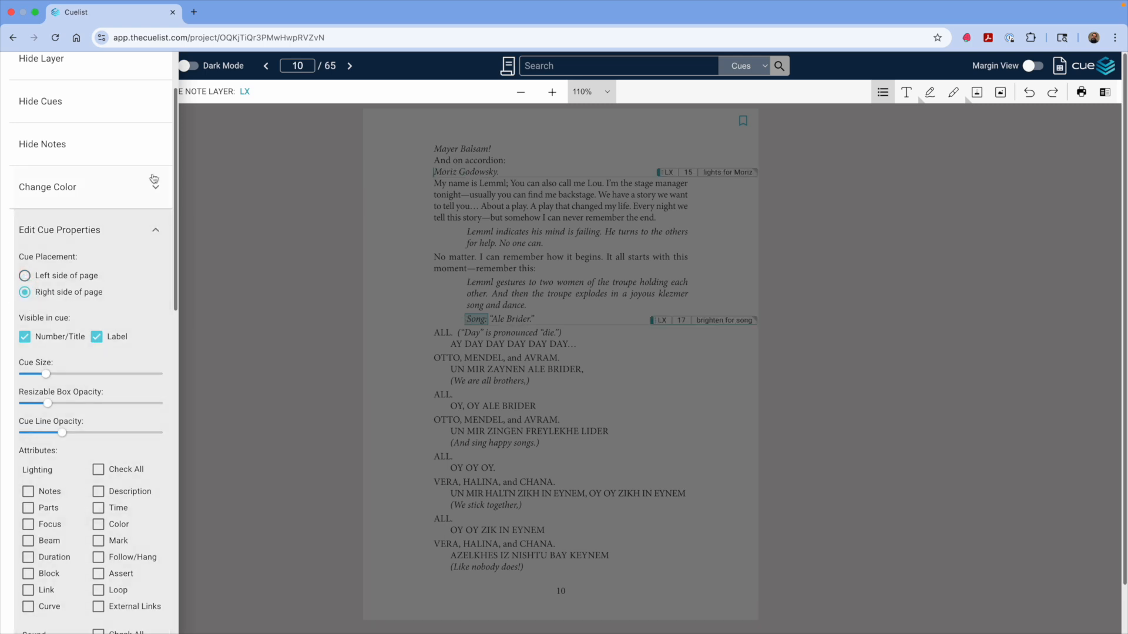
{"action": "left_click", "coordinate": [155, 230]}
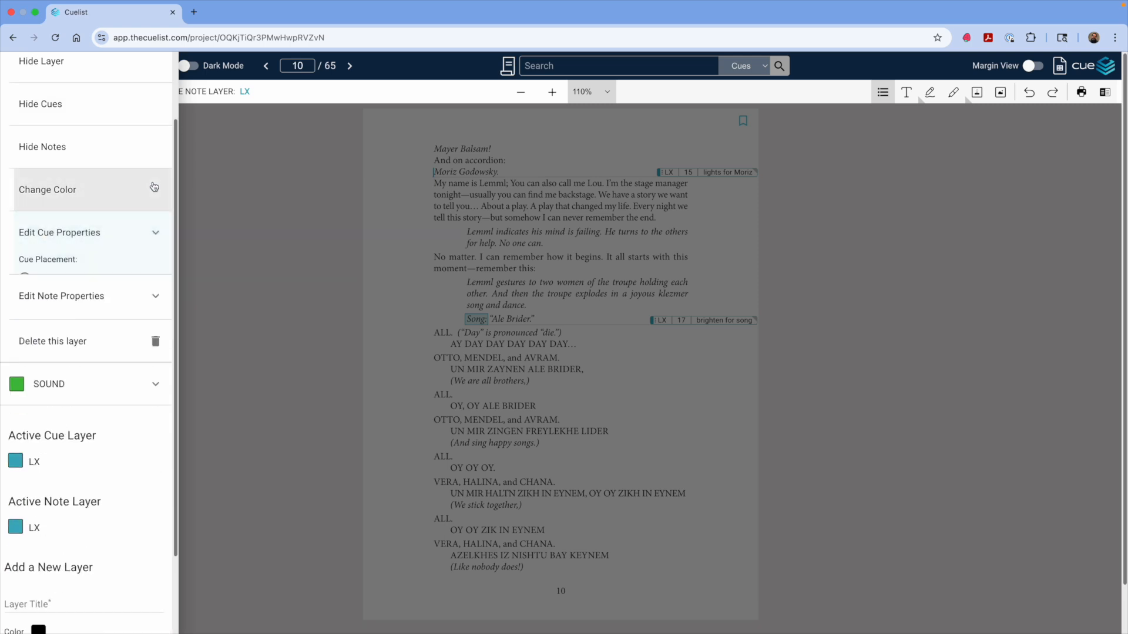
{"action": "scroll", "coordinate": [172, 125], "scroll_direction": "up", "scroll_amount": 2}
{"action": "left_click", "coordinate": [159, 107]}
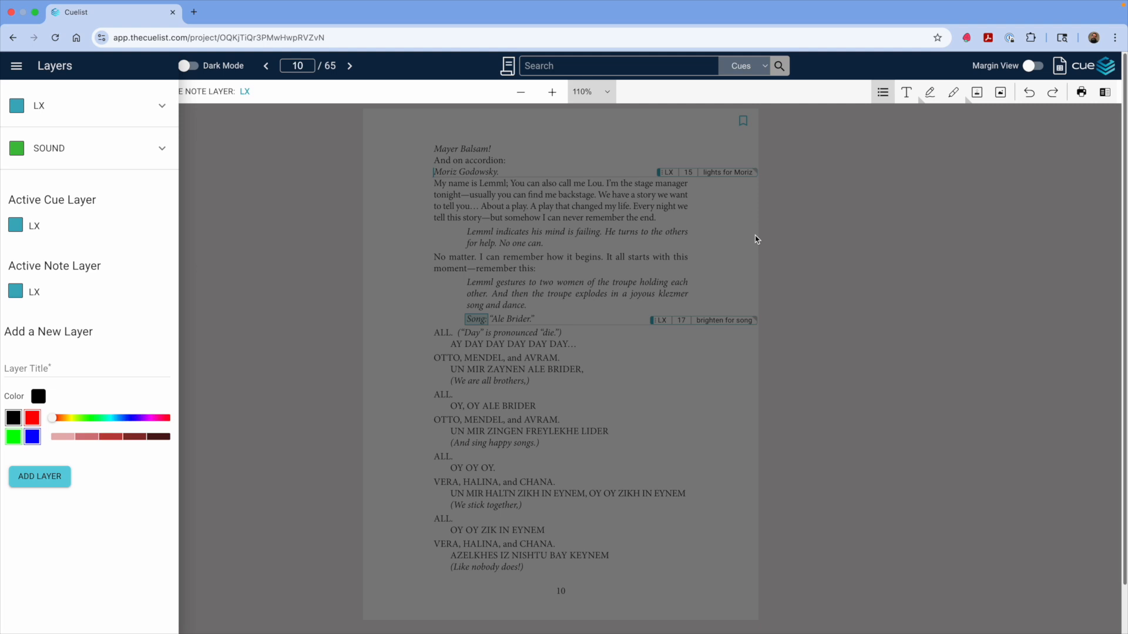
{"action": "left_click", "coordinate": [737, 217]}
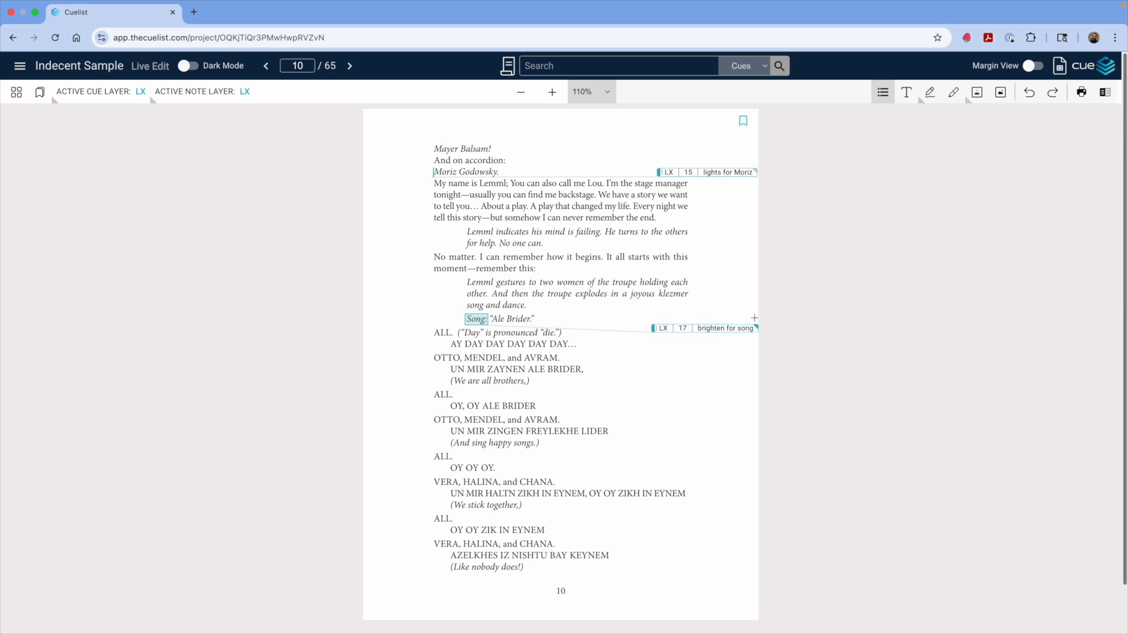
Move the unlocked LX 17 cue tag inward from the page edge and its box onto "remember" in the line above
{"action": "mouse_move", "coordinate": [757, 322]}
{"action": "left_mouse_down"}
{"action": "mouse_move", "coordinate": [743, 309]}
{"action": "mouse_move", "coordinate": [713, 327]}
{"action": "mouse_move", "coordinate": [670, 309]}
{"action": "mouse_move", "coordinate": [728, 312]}
{"action": "mouse_move", "coordinate": [726, 342]}
{"action": "mouse_move", "coordinate": [738, 312]}
{"action": "left_mouse_up"}
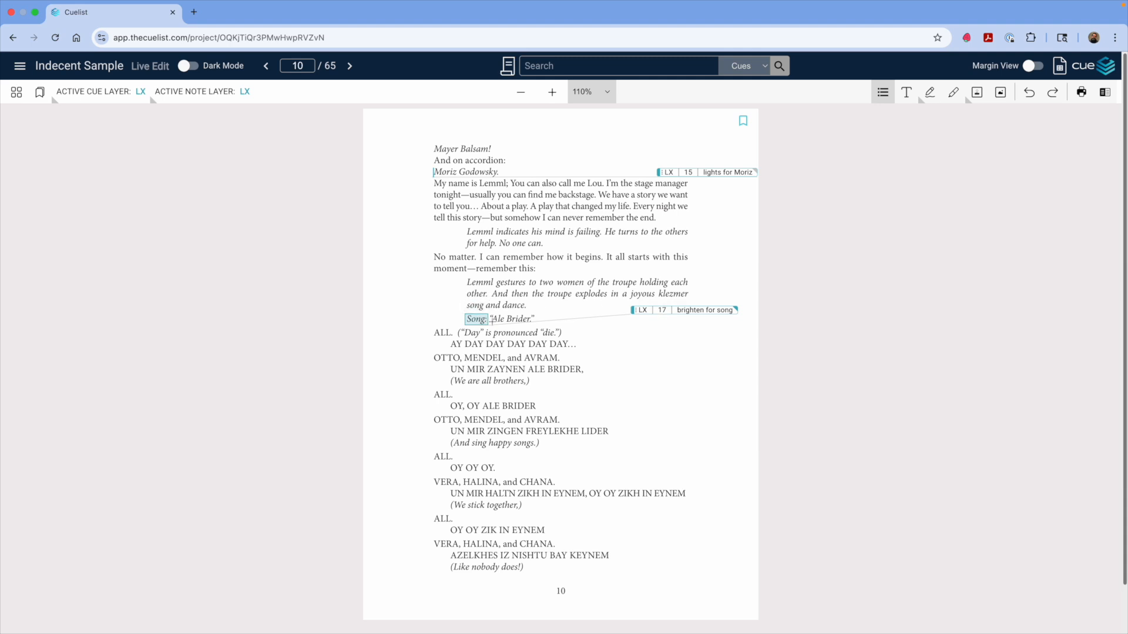
{"action": "left_click_drag", "start_coordinate": [474, 321], "coordinate": [485, 271]}
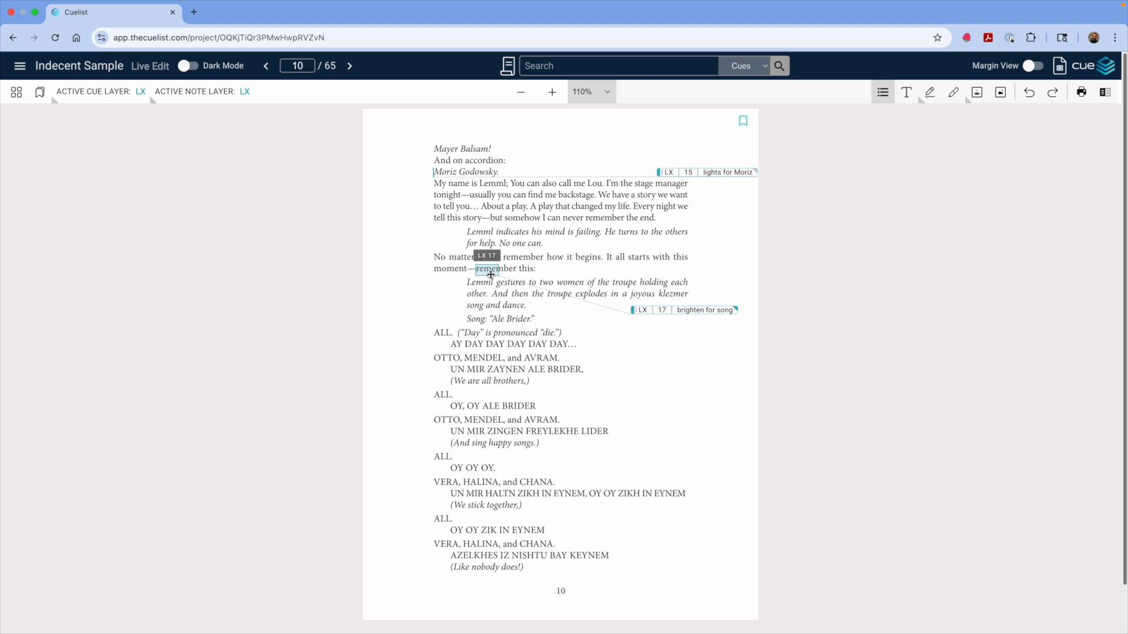
Move the LX 17 cue box back onto "Song:" and realign its tag with the cue line at the page edge
{"action": "mouse_move", "coordinate": [436, 174]}
{"action": "left_mouse_down"}
{"action": "mouse_move", "coordinate": [436, 161]}
{"action": "mouse_move", "coordinate": [435, 172]}
{"action": "left_mouse_up"}
{"action": "left_click_drag", "start_coordinate": [495, 275], "coordinate": [478, 321]}
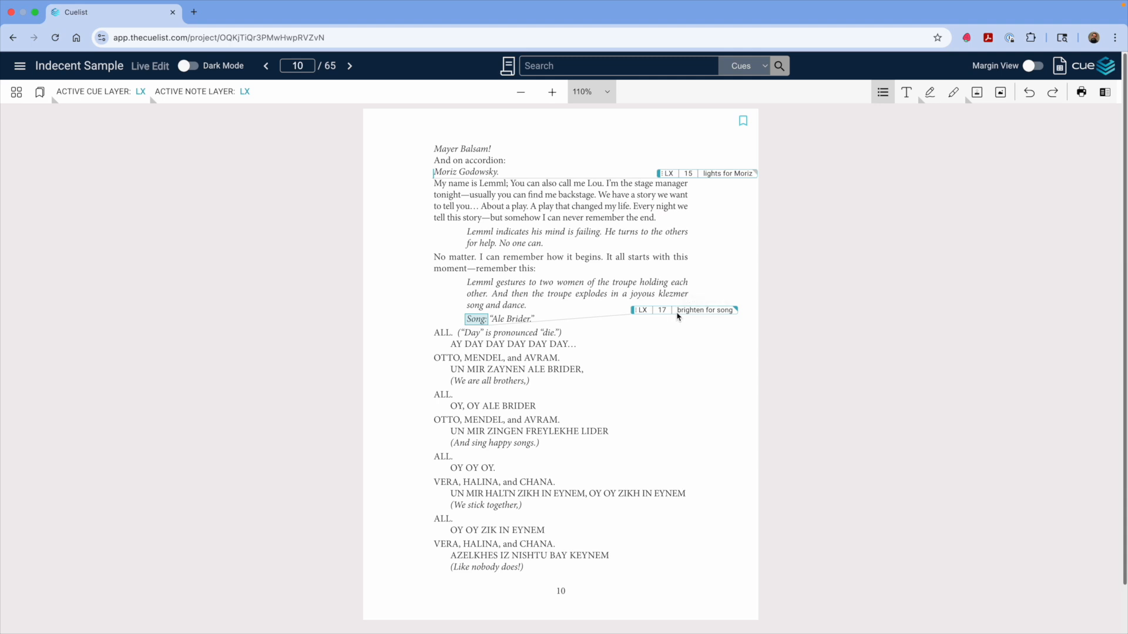
{"action": "right_click", "coordinate": [737, 311]}
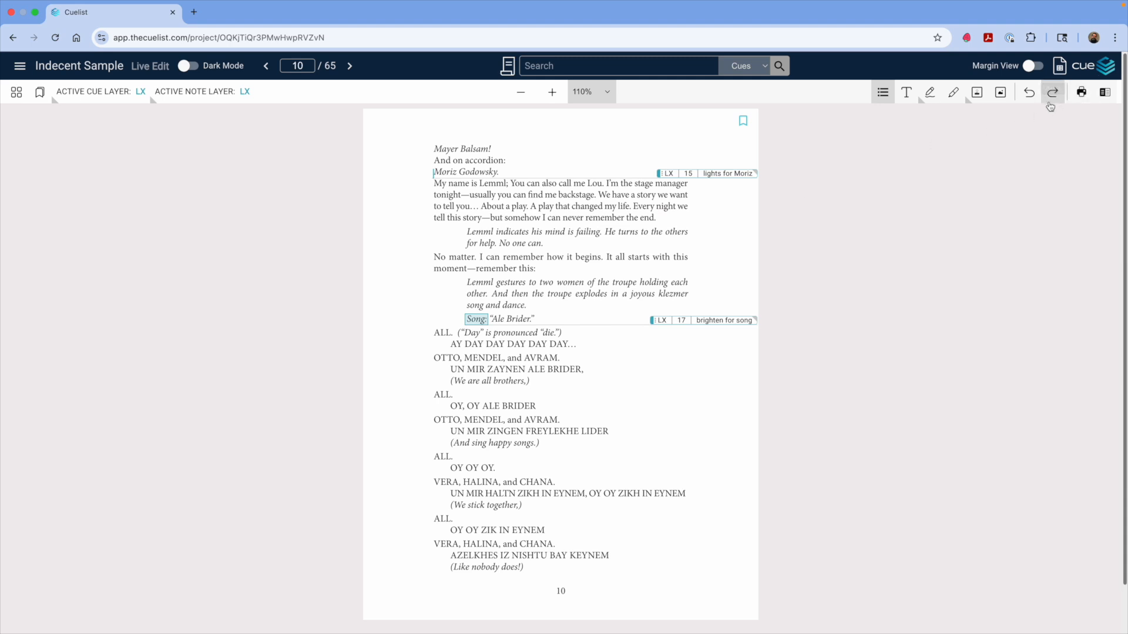
Turn Margin View on to preview the cue tags outside the page, and turn it back off
{"action": "left_click", "coordinate": [1041, 68]}
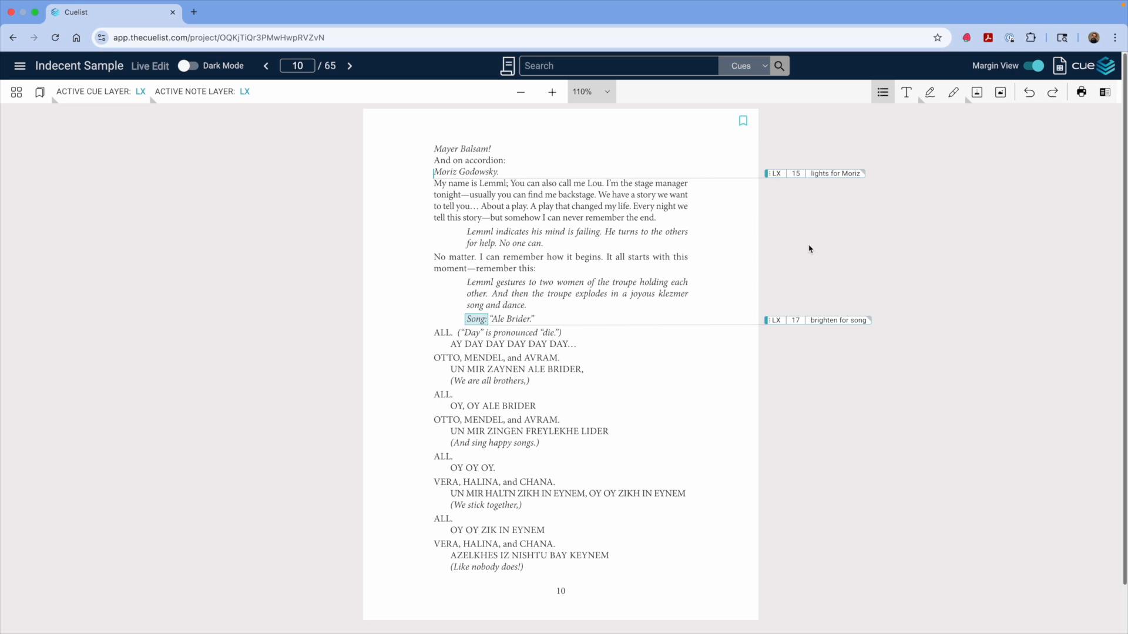
{"action": "left_click", "coordinate": [1035, 67]}
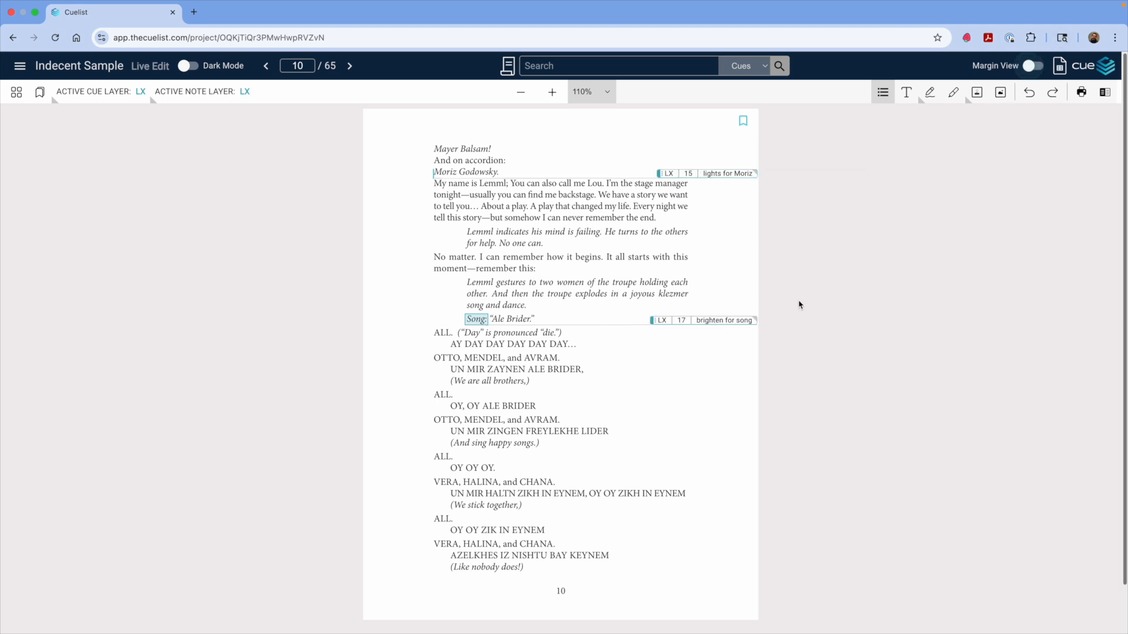
Test Margin View with the LX 17 cue tag unlocked from its line, and leave Margin View turned on
{"action": "left_click", "coordinate": [756, 320]}
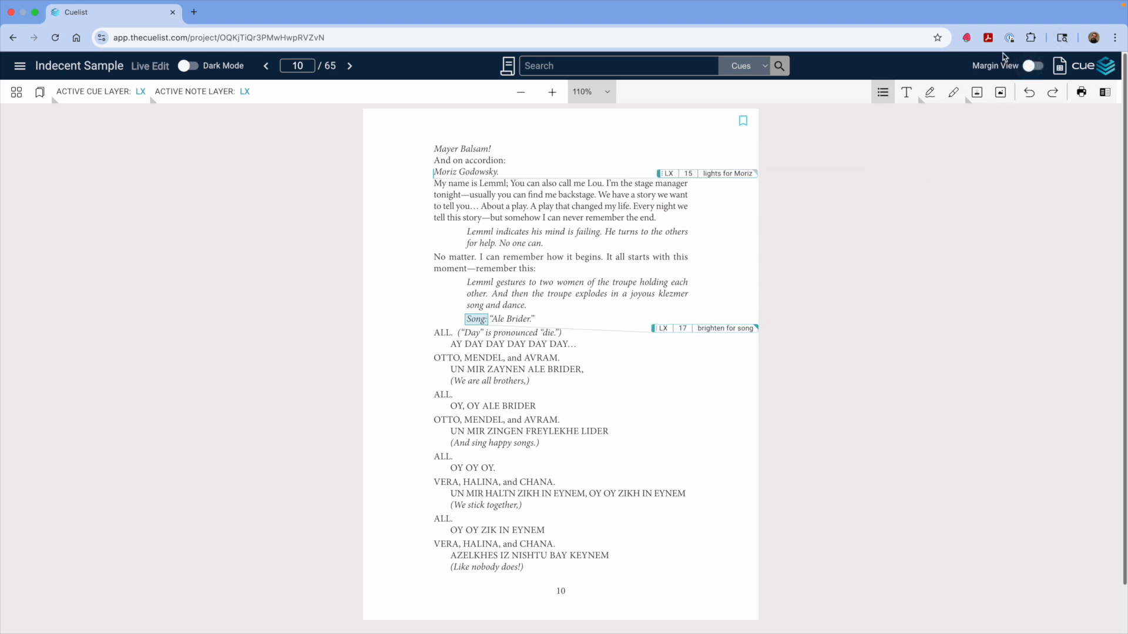
{"action": "left_click", "coordinate": [1034, 68]}
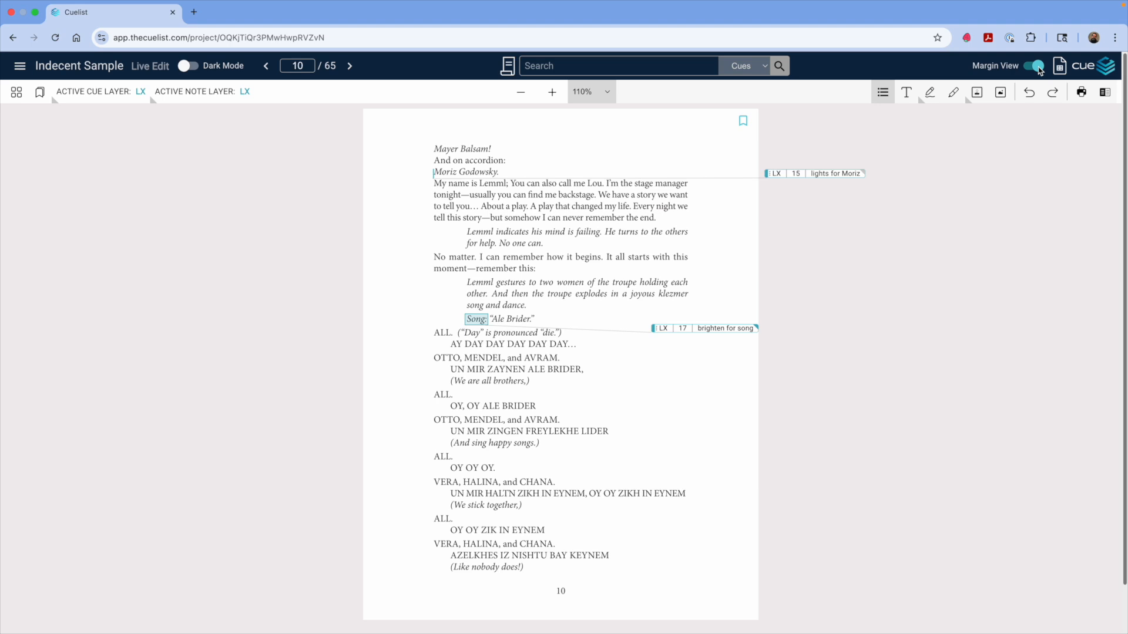
{"action": "left_click", "coordinate": [1030, 68]}
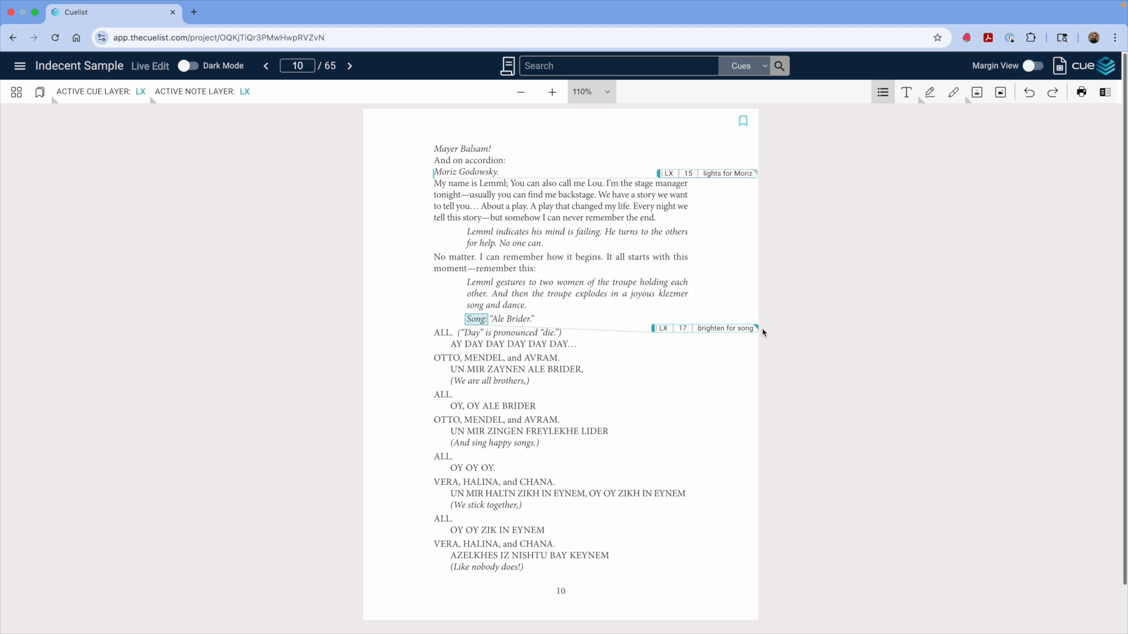
{"action": "left_click", "coordinate": [1032, 66]}
Switch the script's page layout to Odd Spreads and return it to Single Page
{"action": "left_click", "coordinate": [1112, 95]}
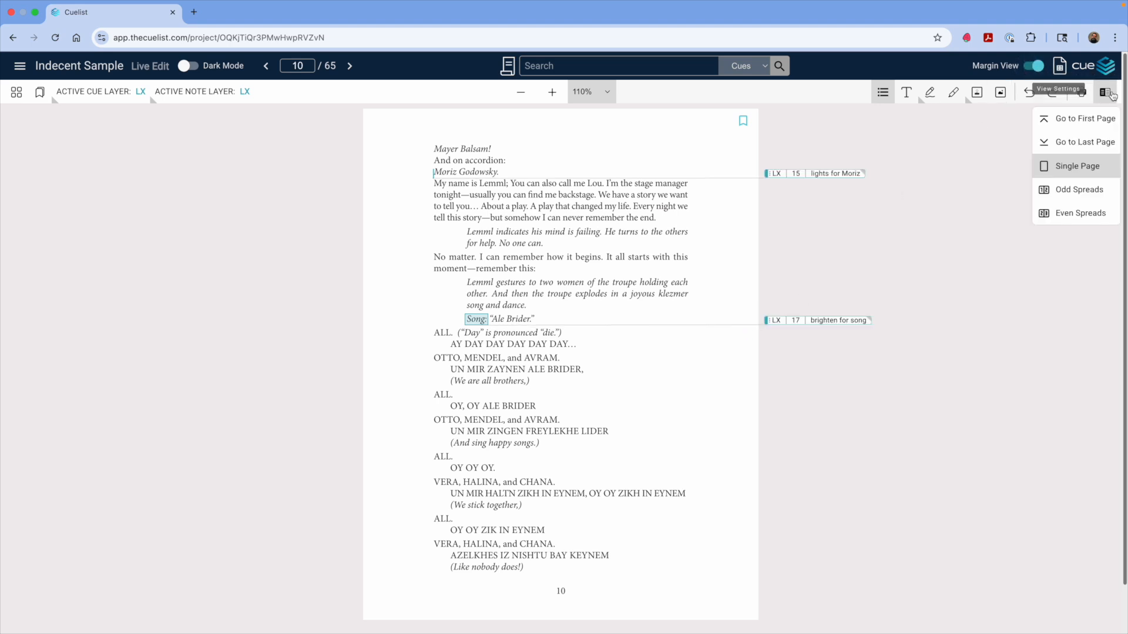
{"action": "left_click", "coordinate": [1075, 190]}
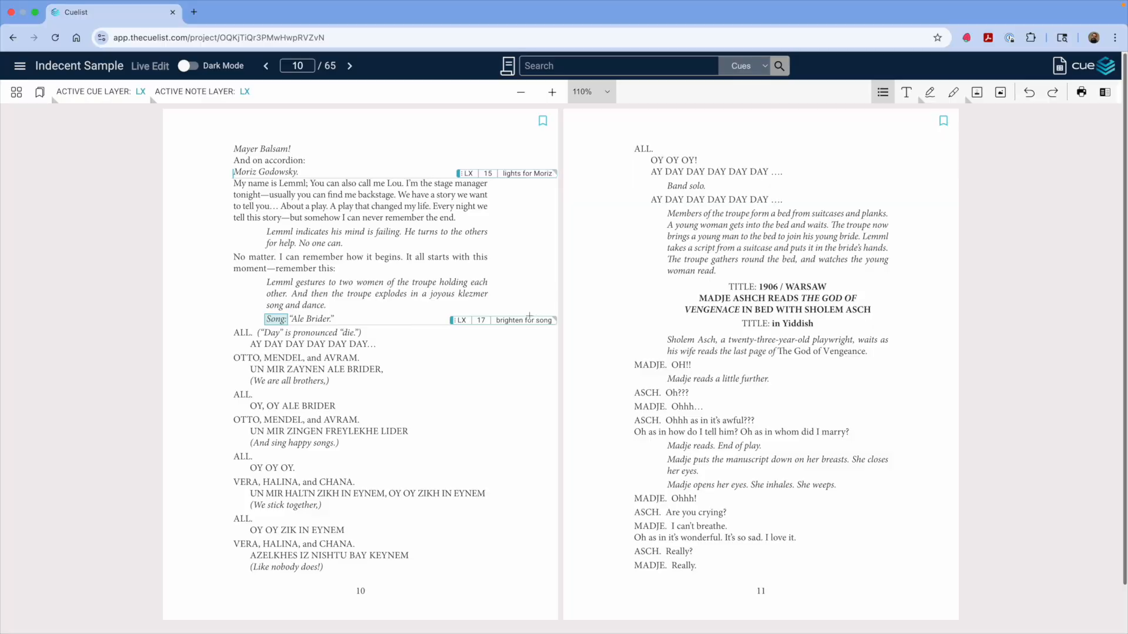
{"action": "left_click", "coordinate": [1106, 94]}
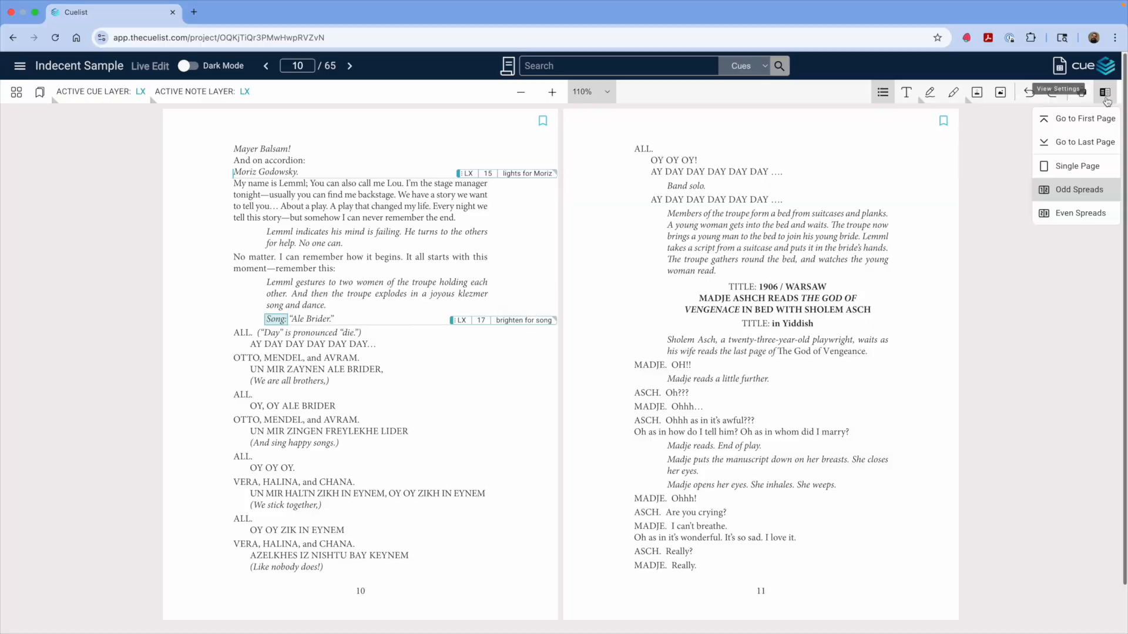
{"action": "left_click", "coordinate": [1077, 167]}
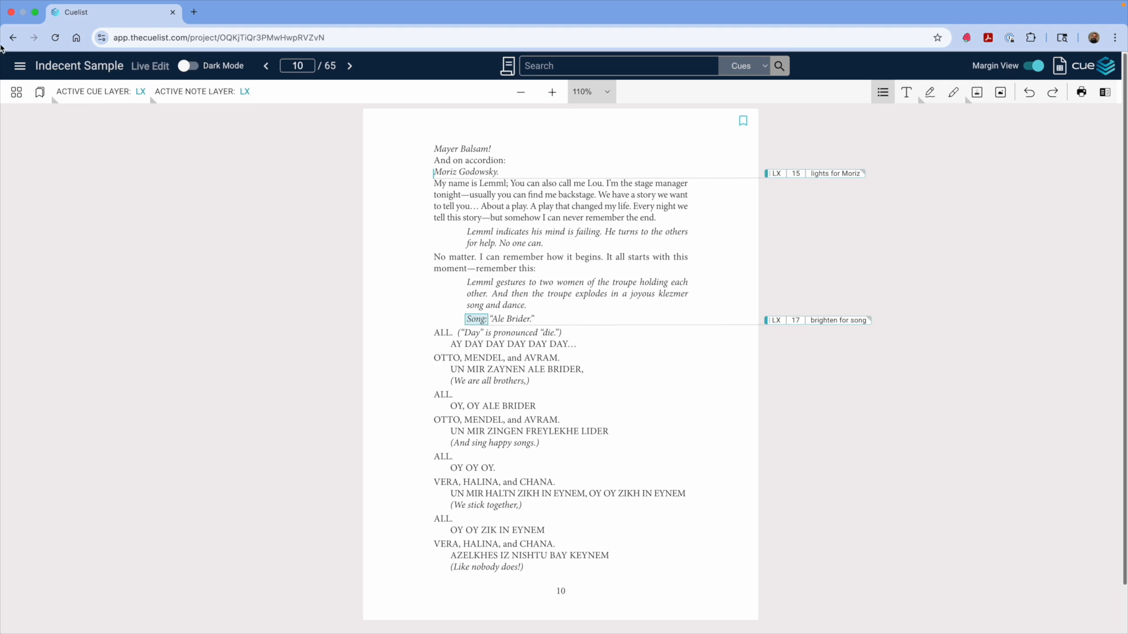
Hide the Label in the LX layer's cues, leaving only Number/Title visible
{"action": "left_click", "coordinate": [20, 65]}
{"action": "left_click", "coordinate": [45, 319]}
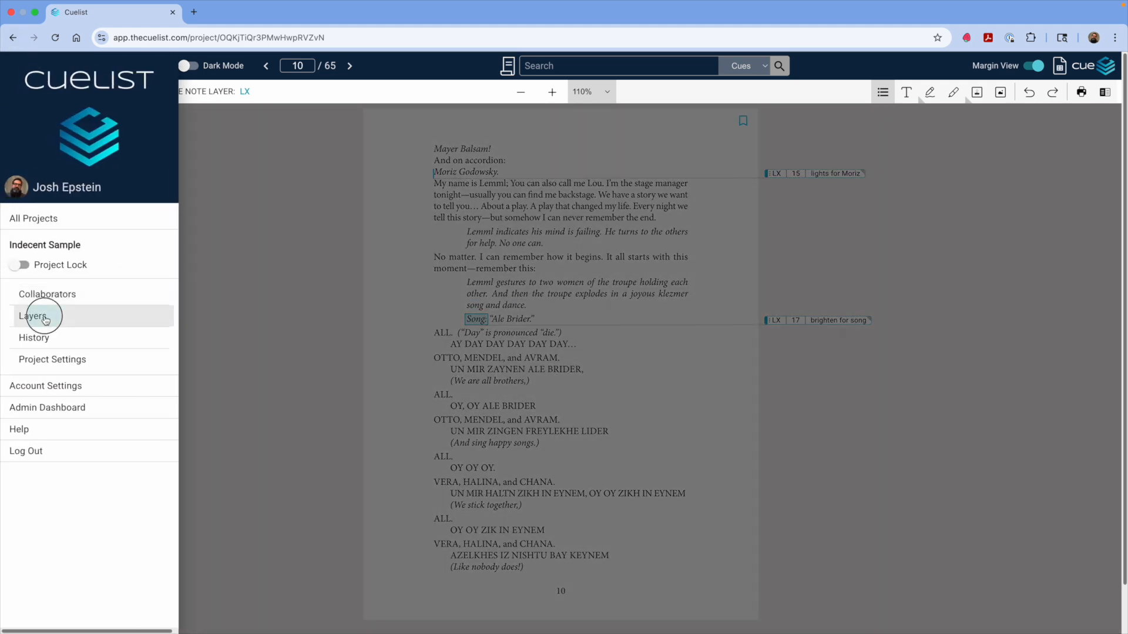
{"action": "left_click", "coordinate": [155, 107]}
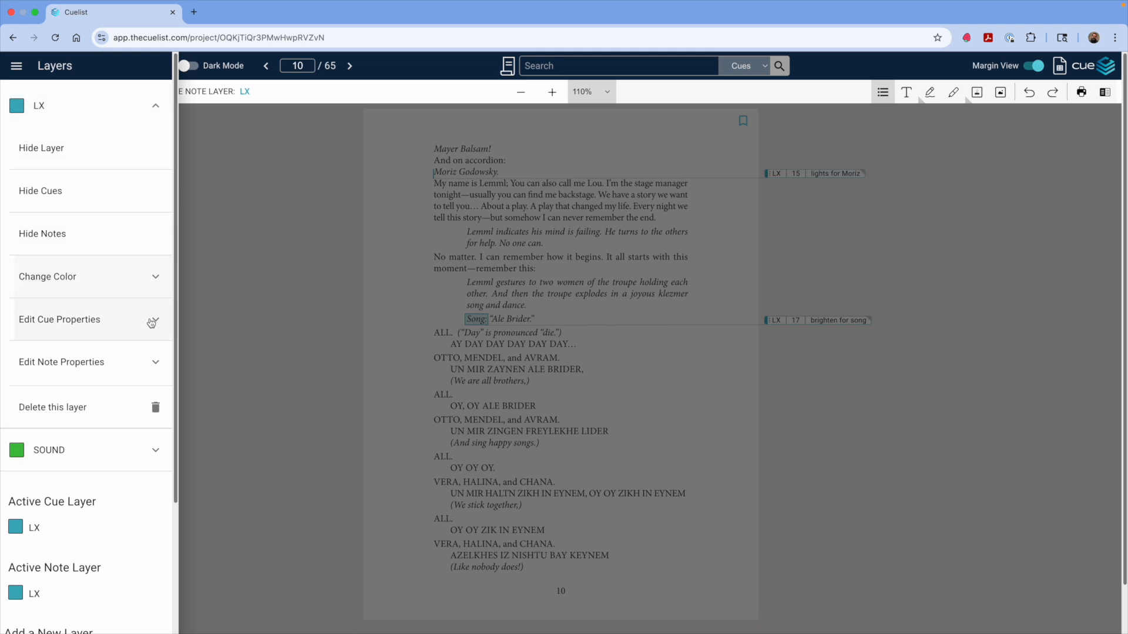
{"action": "left_click", "coordinate": [151, 323]}
{"action": "scroll", "coordinate": [121, 327], "scroll_direction": "down", "scroll_amount": 1}
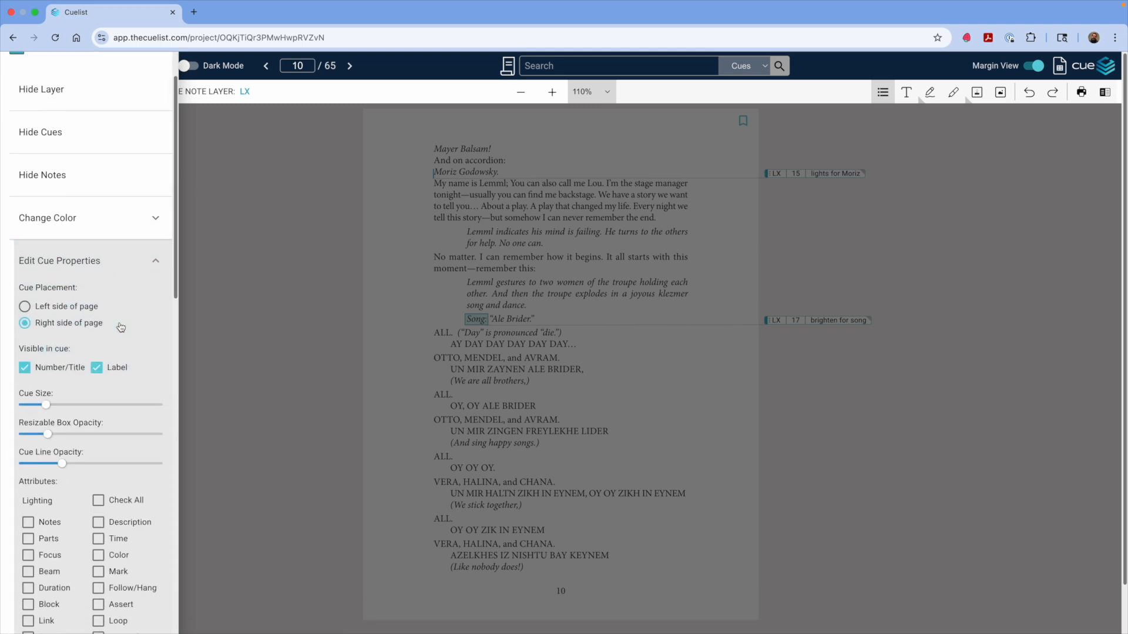
{"action": "scroll", "coordinate": [120, 326], "scroll_direction": "down", "scroll_amount": 1}
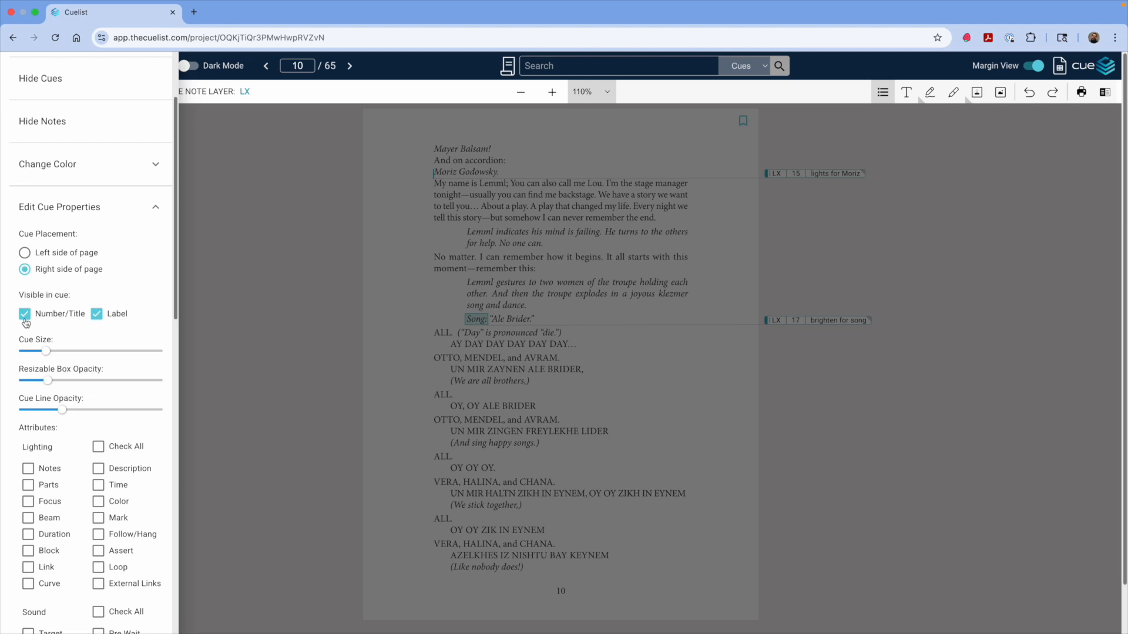
{"action": "left_click", "coordinate": [97, 316]}
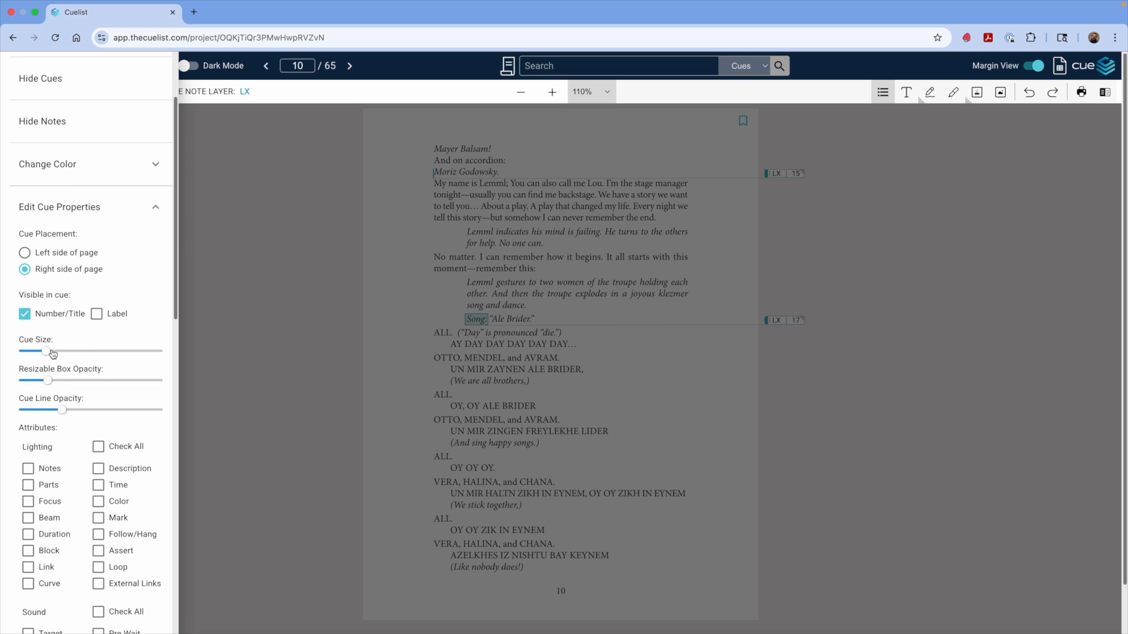
Try the LX layer's Cue Size adjustment, leaving it at 11
{"action": "left_click_drag", "start_coordinate": [51, 352], "coordinate": [48, 355]}
{"action": "mouse_move", "coordinate": [51, 355]}
{"action": "left_mouse_down"}
{"action": "mouse_move", "coordinate": [85, 355]}
{"action": "mouse_move", "coordinate": [47, 358]}
{"action": "left_mouse_up"}
{"action": "mouse_move", "coordinate": [48, 384]}
Enable all Lighting attributes for the LX layer's cues except External Links, Loop and Curve, and collapse the cue properties
{"action": "scroll", "coordinate": [89, 431], "scroll_direction": "down", "scroll_amount": 1}
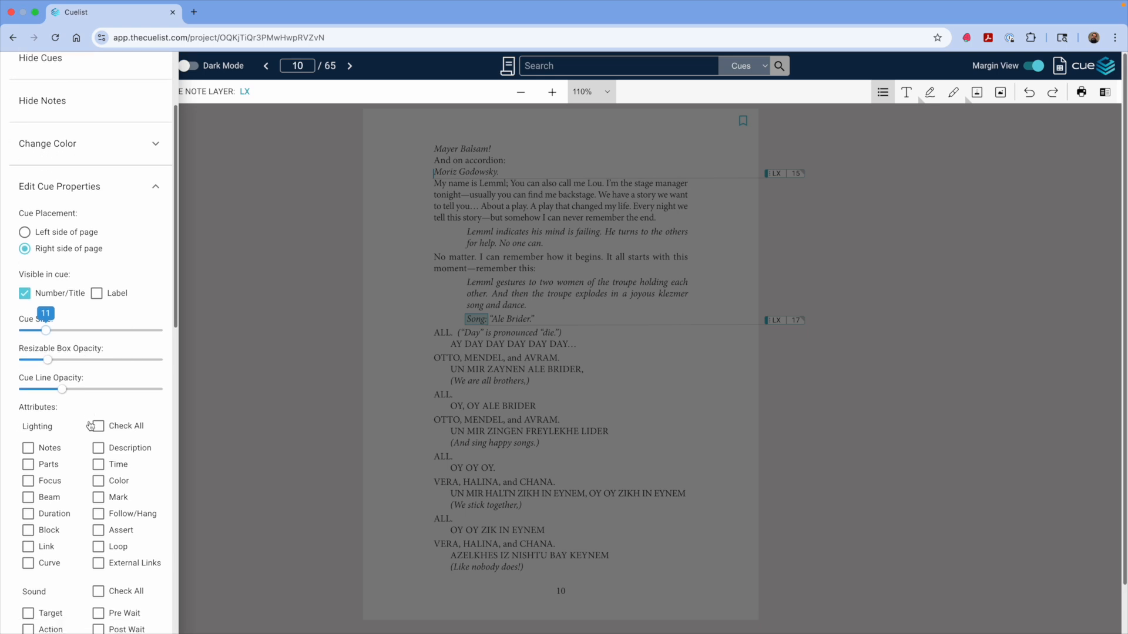
{"action": "scroll", "coordinate": [63, 411], "scroll_direction": "down", "scroll_amount": 4}
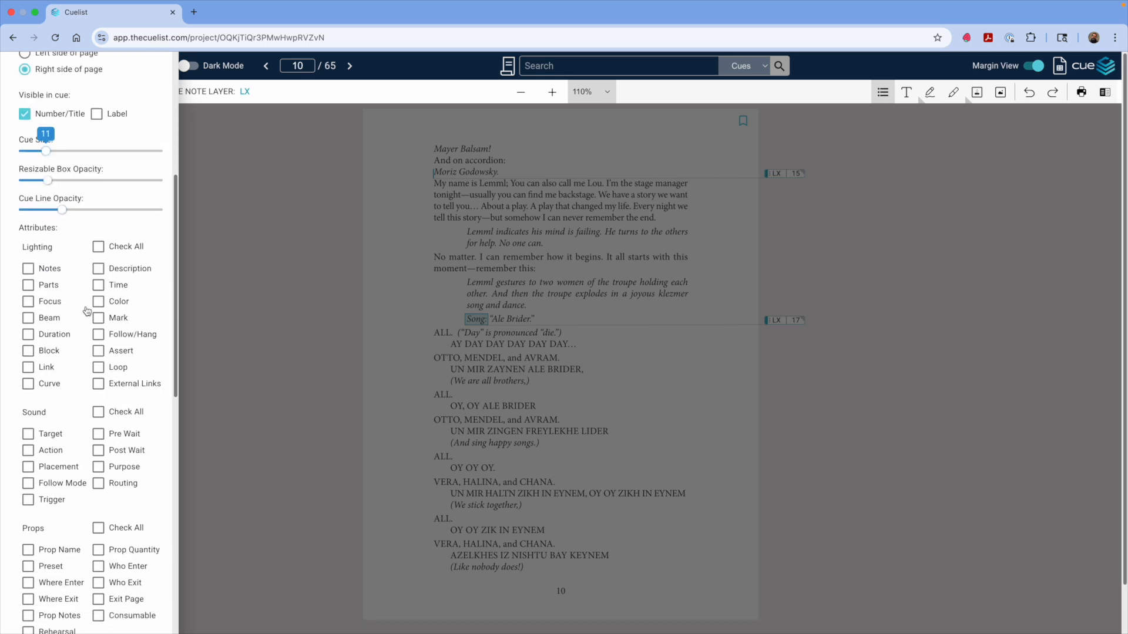
{"action": "left_click", "coordinate": [98, 247]}
{"action": "left_click", "coordinate": [98, 384]}
{"action": "left_click", "coordinate": [98, 367]}
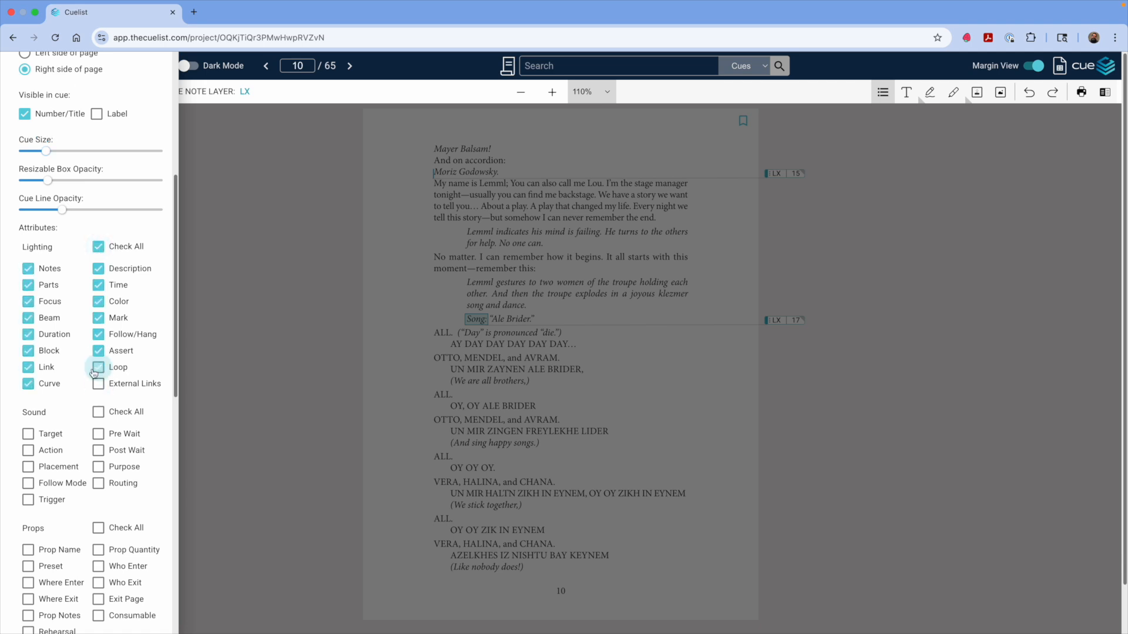
{"action": "left_click", "coordinate": [27, 384]}
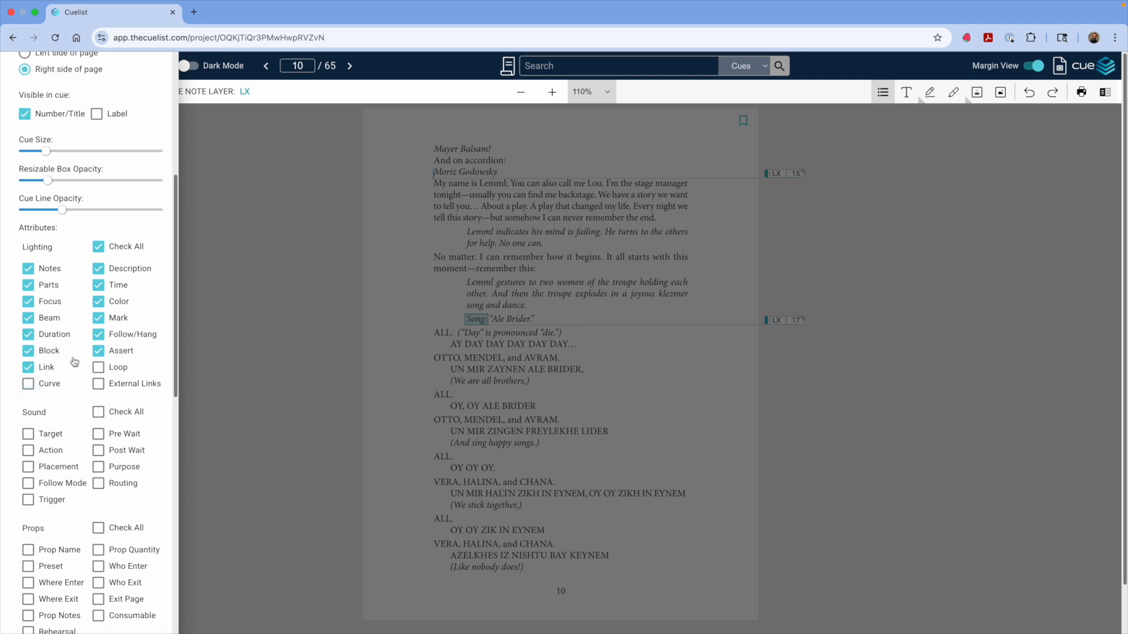
{"action": "scroll", "coordinate": [74, 362], "scroll_direction": "down", "scroll_amount": 5}
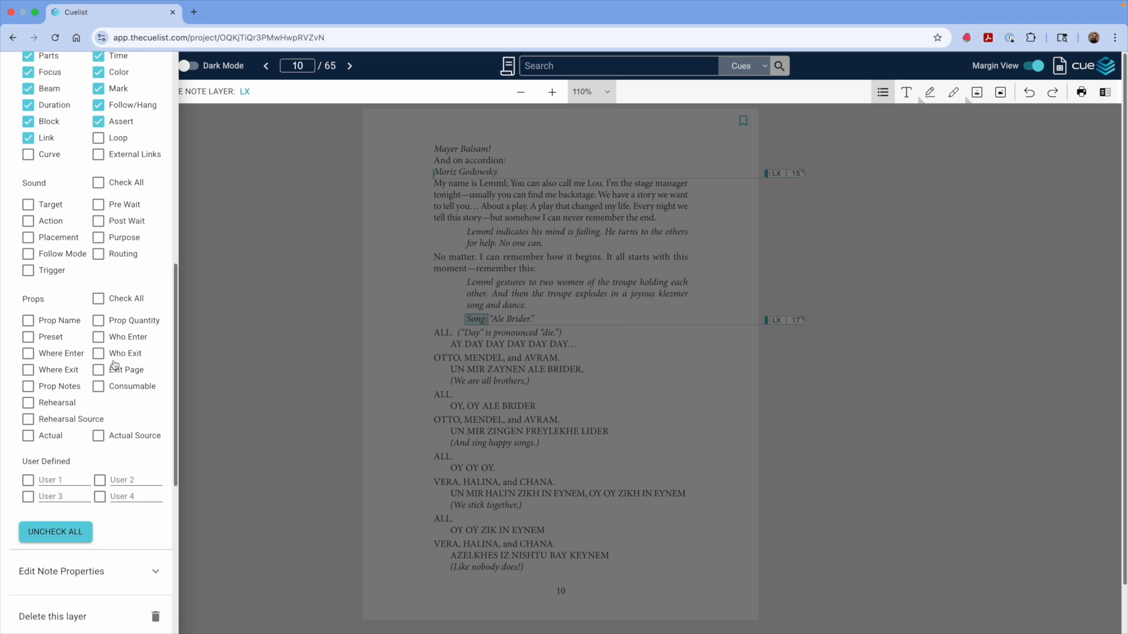
{"action": "scroll", "coordinate": [114, 363], "scroll_direction": "up", "scroll_amount": 8}
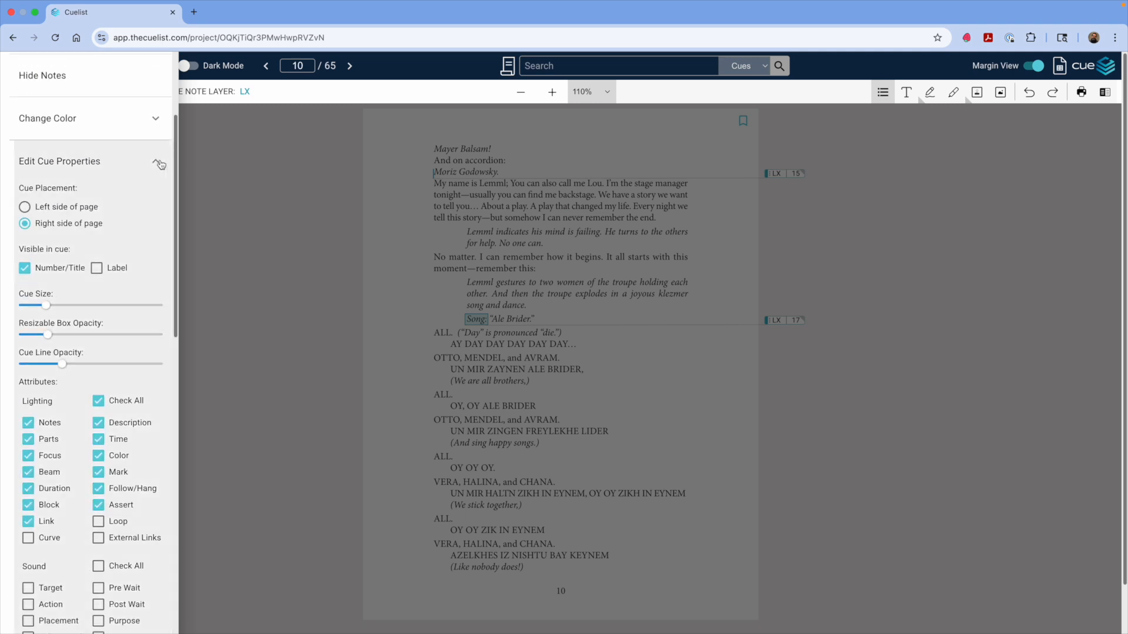
{"action": "left_click", "coordinate": [158, 162]}
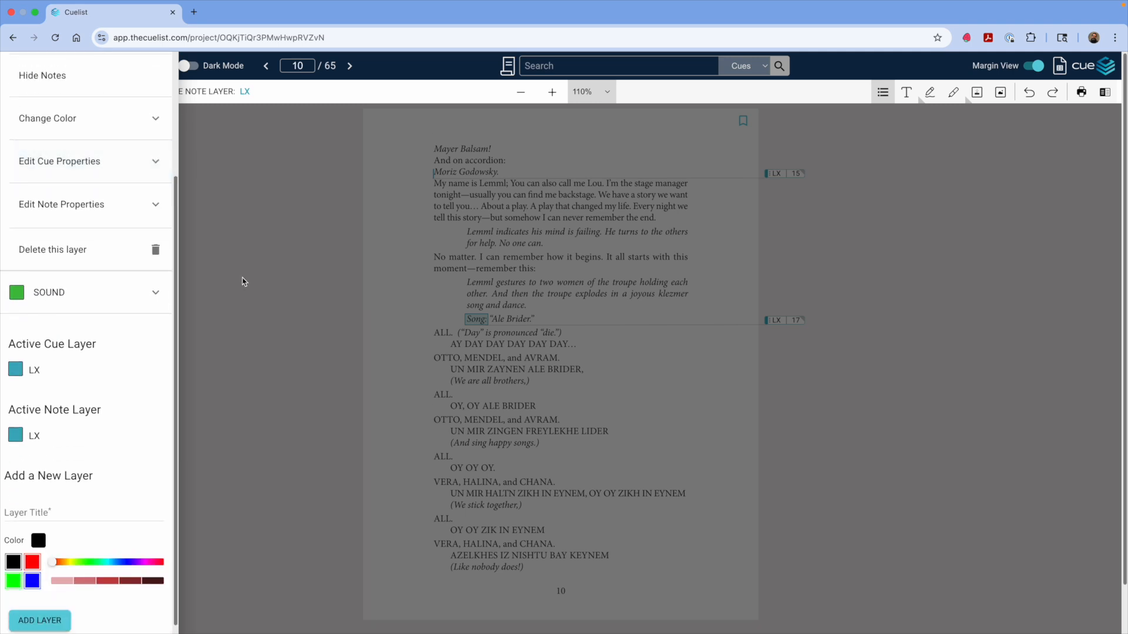
Close the layer settings, reassign cue 15 to the SOUND layer and return it to the LX layer
{"action": "left_click", "coordinate": [192, 126]}
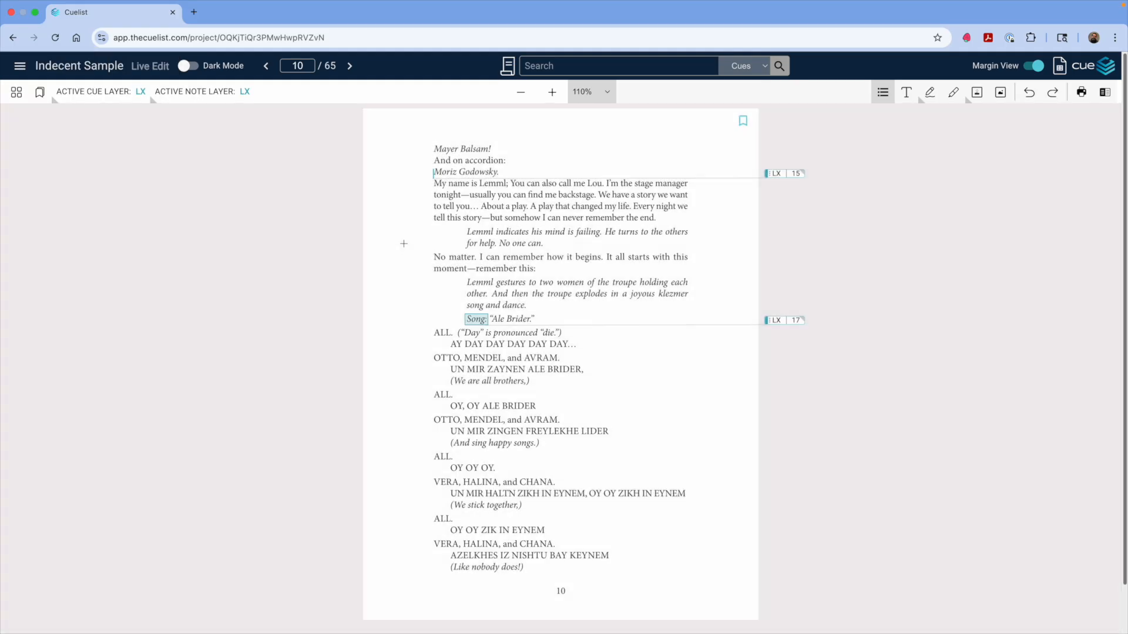
{"action": "left_click", "coordinate": [778, 174]}
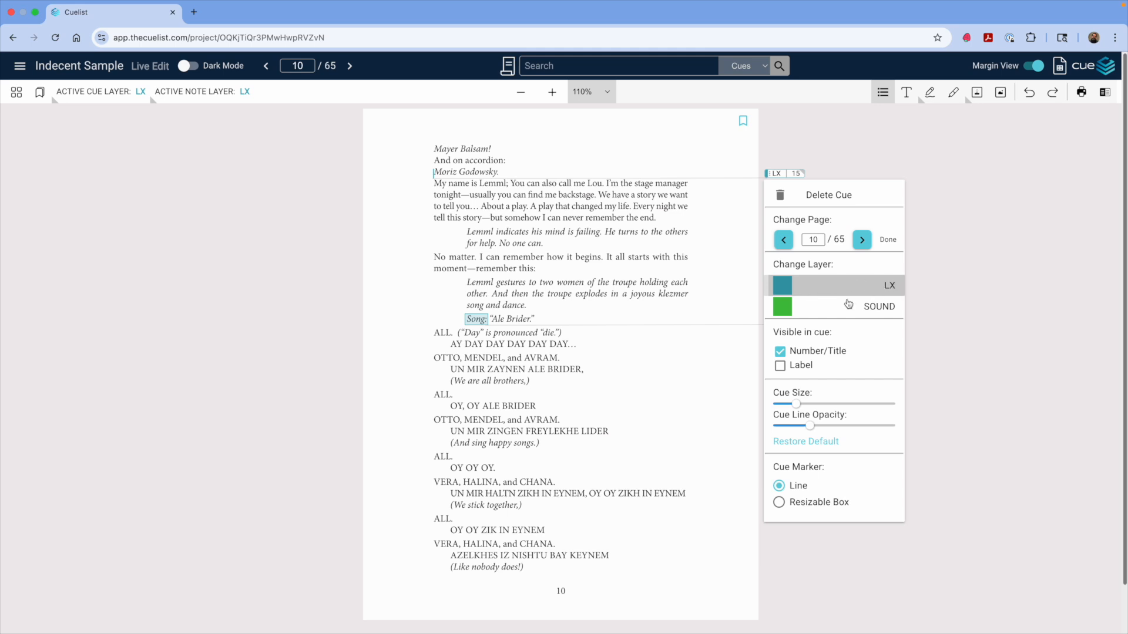
{"action": "left_click", "coordinate": [829, 311]}
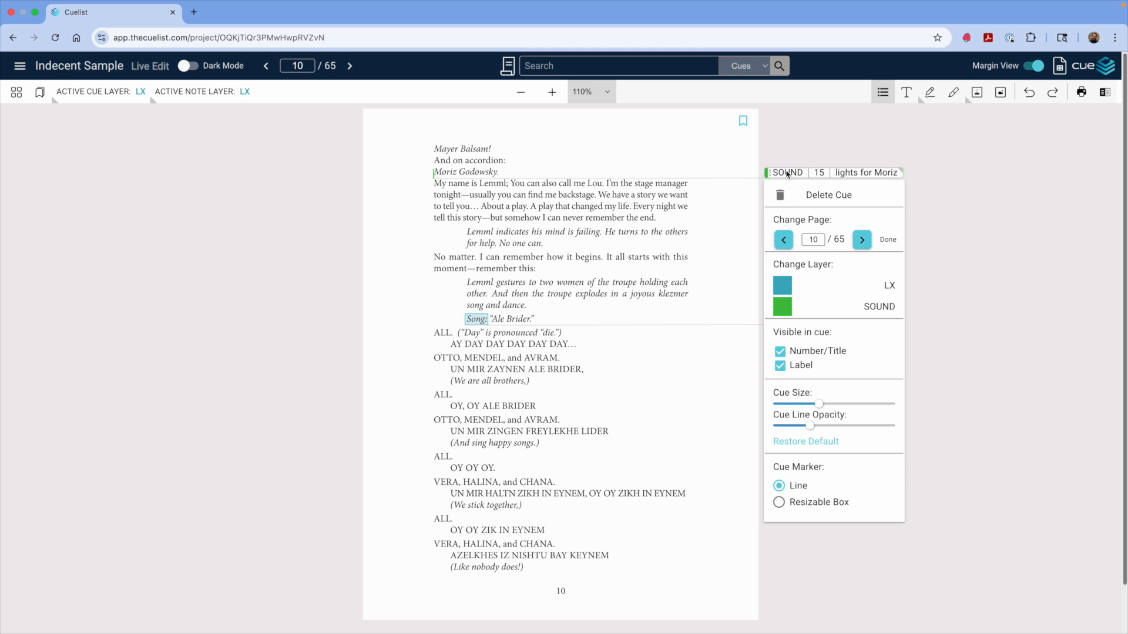
{"action": "left_click", "coordinate": [887, 284]}
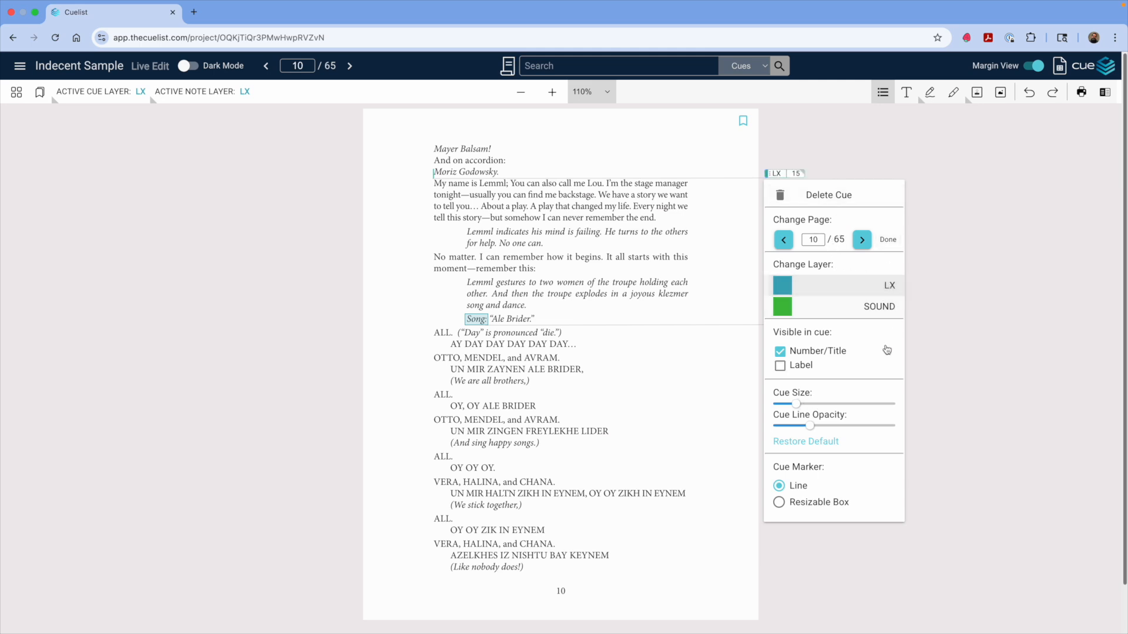
Make the Label visible for LX cue 15 only, and close the cue's options
{"action": "left_click", "coordinate": [781, 367]}
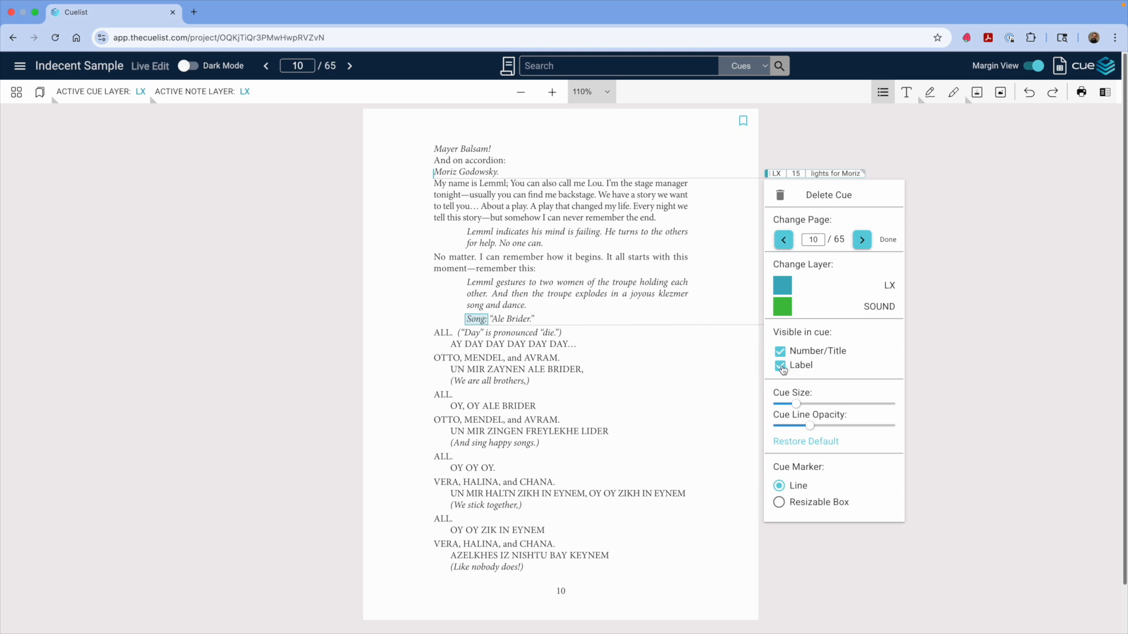
{"action": "mouse_move", "coordinate": [801, 400]}
{"action": "left_click", "coordinate": [957, 282]}
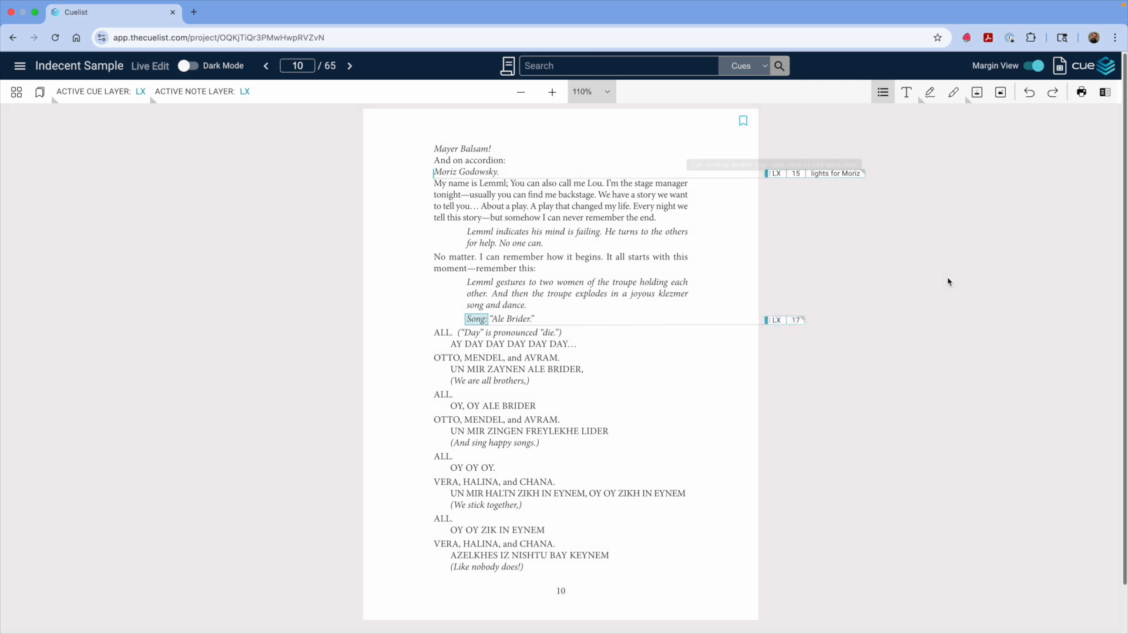
Examine all the lighting attribute fields of LX cue 15, from Label down to Work Note, and close the cue
{"action": "left_click", "coordinate": [768, 176]}
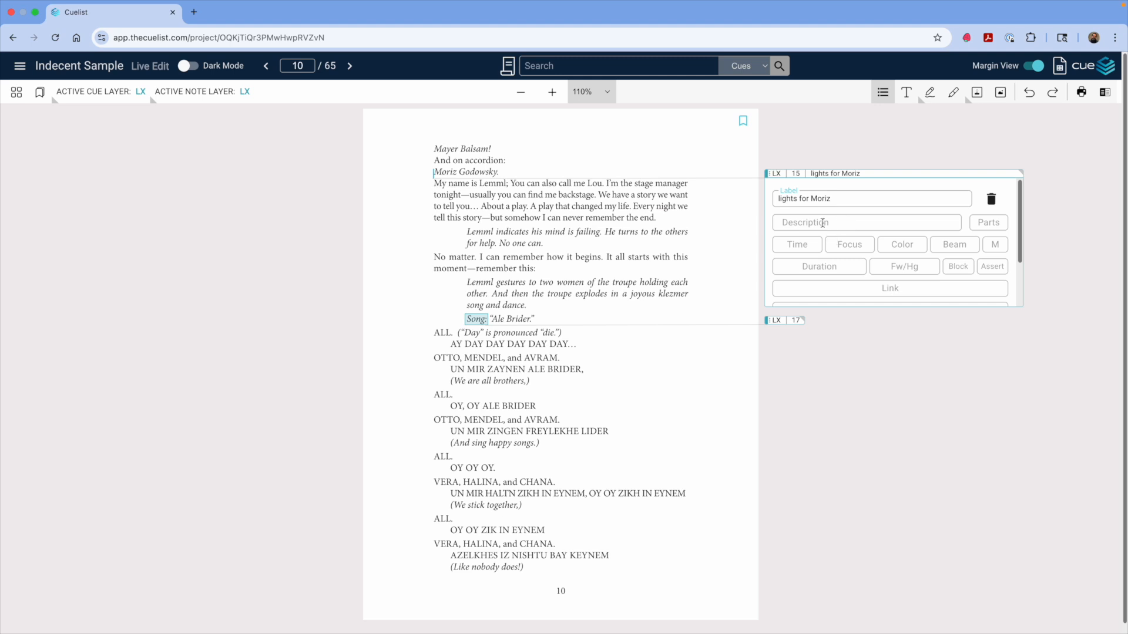
{"action": "scroll", "coordinate": [821, 223], "scroll_direction": "down", "scroll_amount": 1}
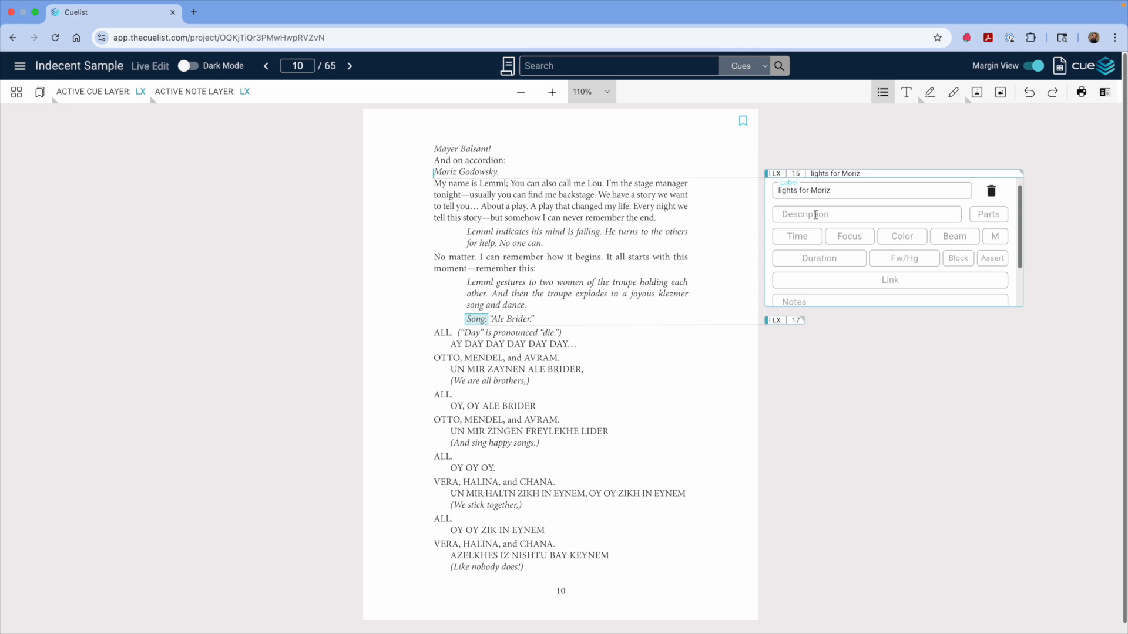
{"action": "scroll", "coordinate": [822, 224], "scroll_direction": "down", "scroll_amount": 3}
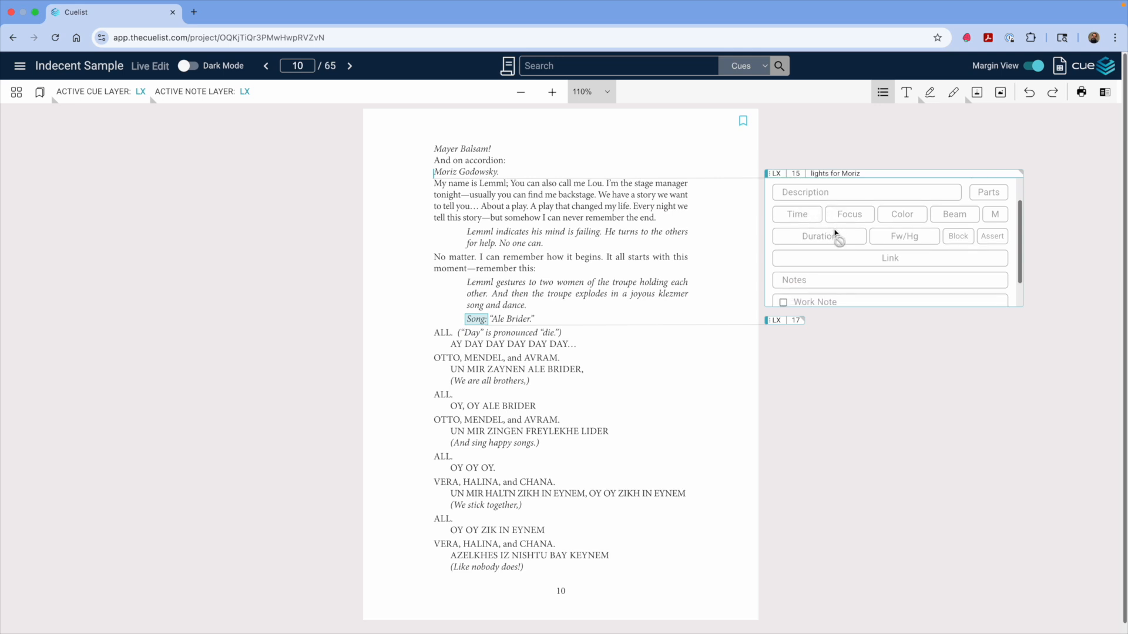
{"action": "scroll", "coordinate": [831, 226], "scroll_direction": "down", "scroll_amount": 4}
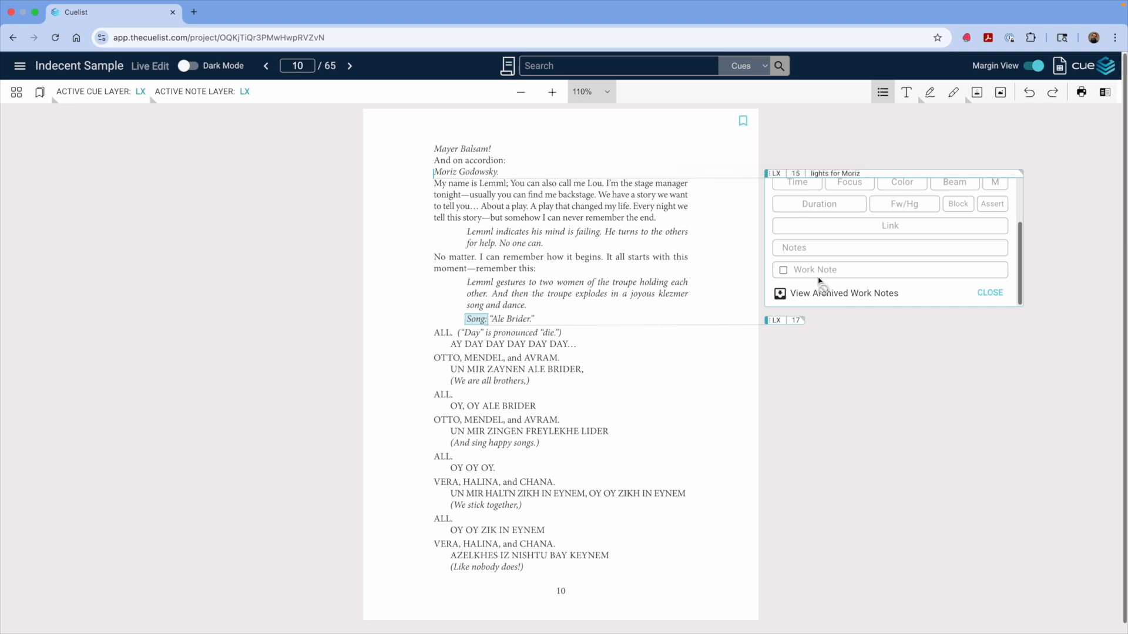
{"action": "left_click", "coordinate": [991, 293]}
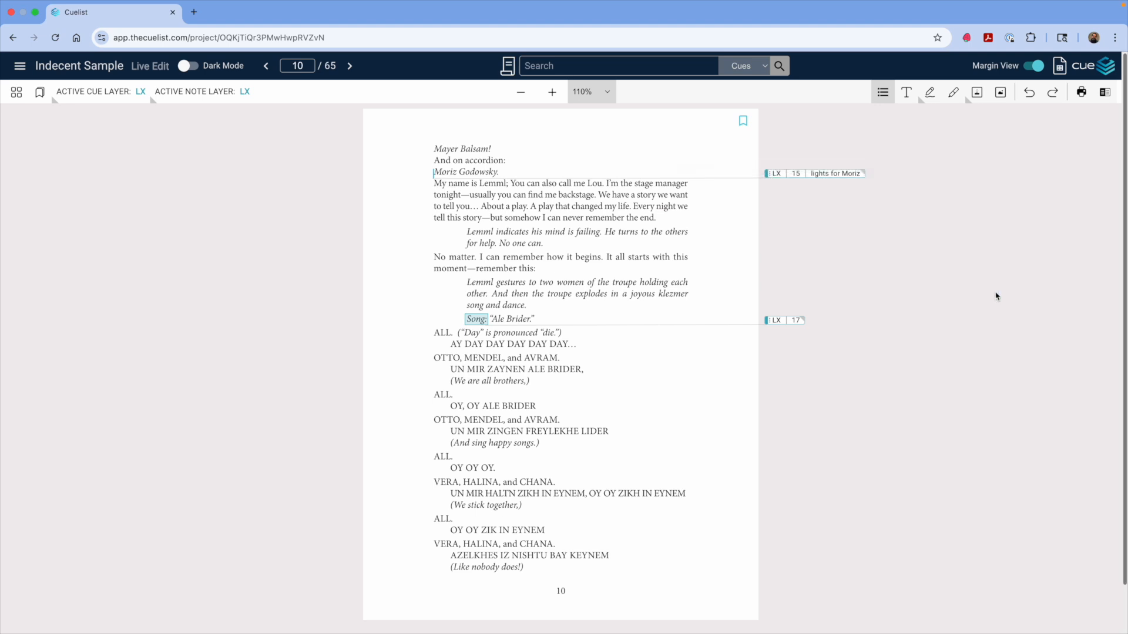
Add the work note "make this brighter" to LX cue 15
{"action": "right_click", "coordinate": [775, 177]}
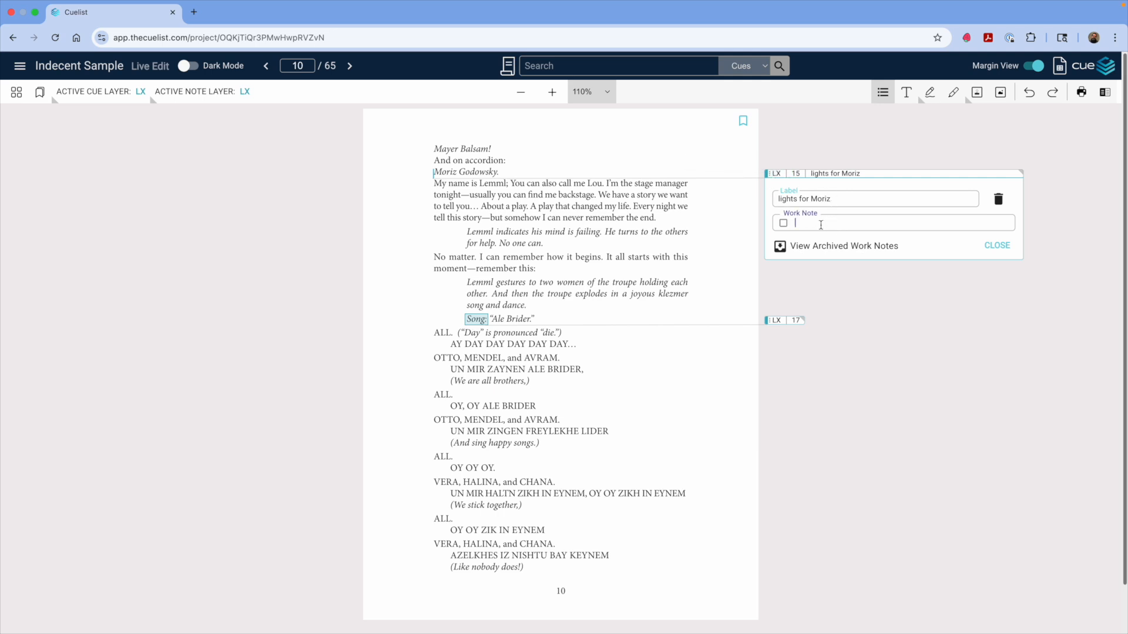
{"action": "type", "text": "make this brighter"}
{"action": "key", "text": "Return"}
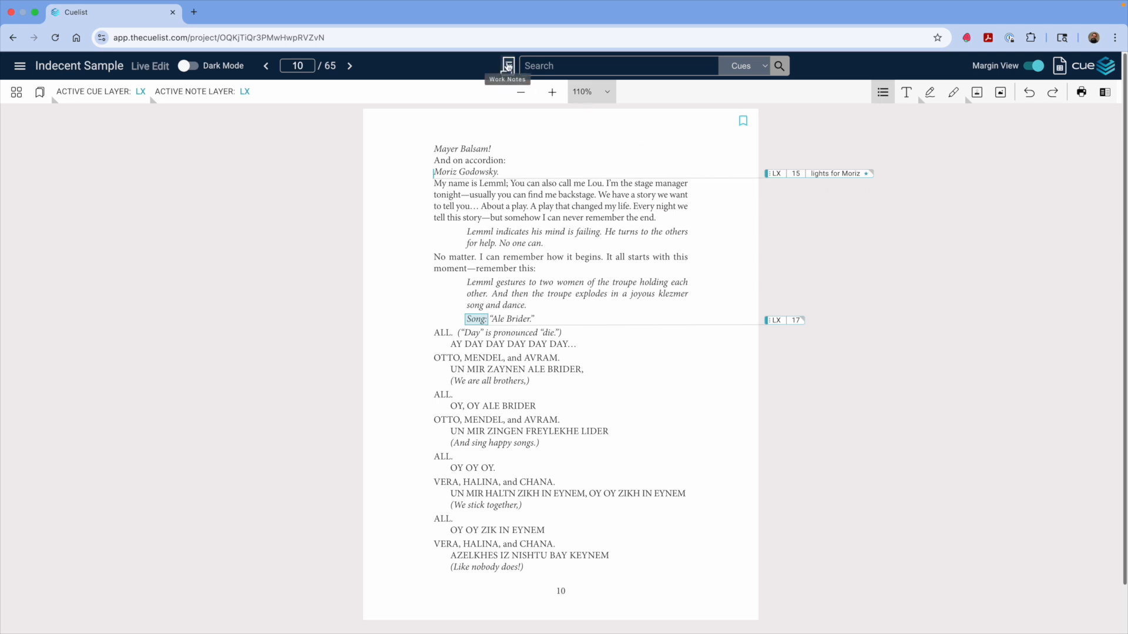
Review the project's current work notes for the LX layer, and close the overview
{"action": "left_click", "coordinate": [509, 67]}
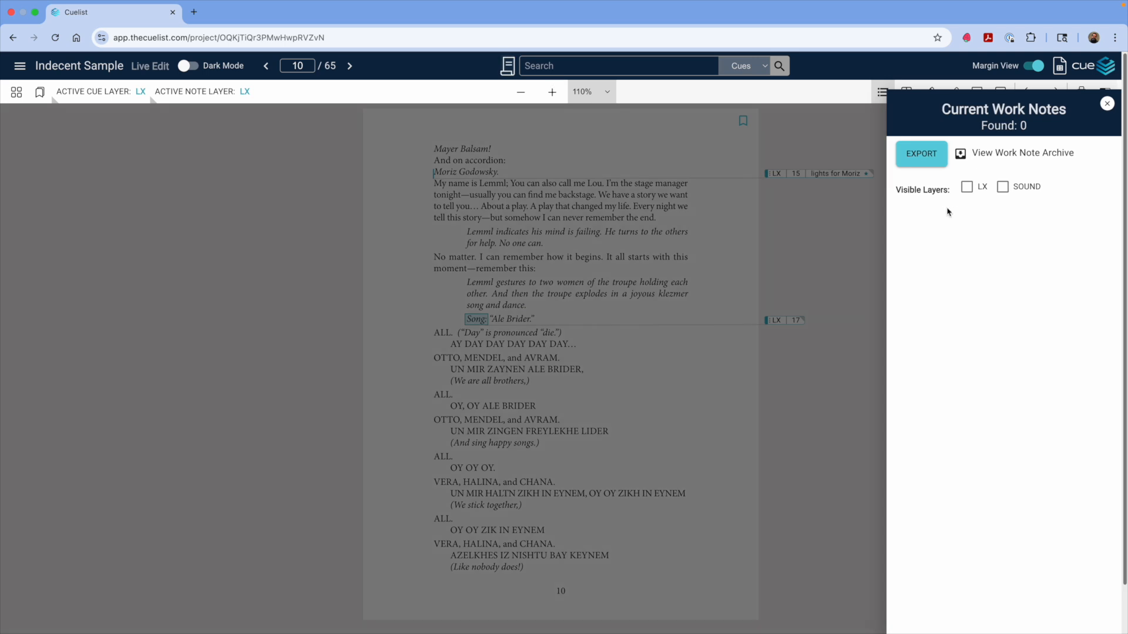
{"action": "left_click", "coordinate": [968, 187]}
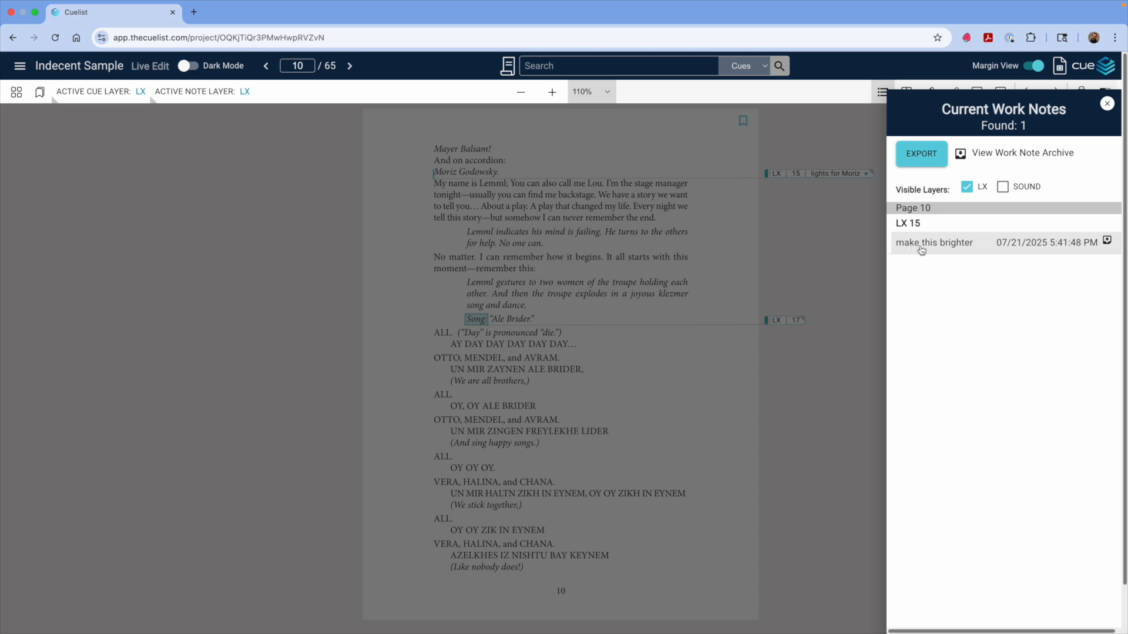
{"action": "left_click", "coordinate": [863, 223]}
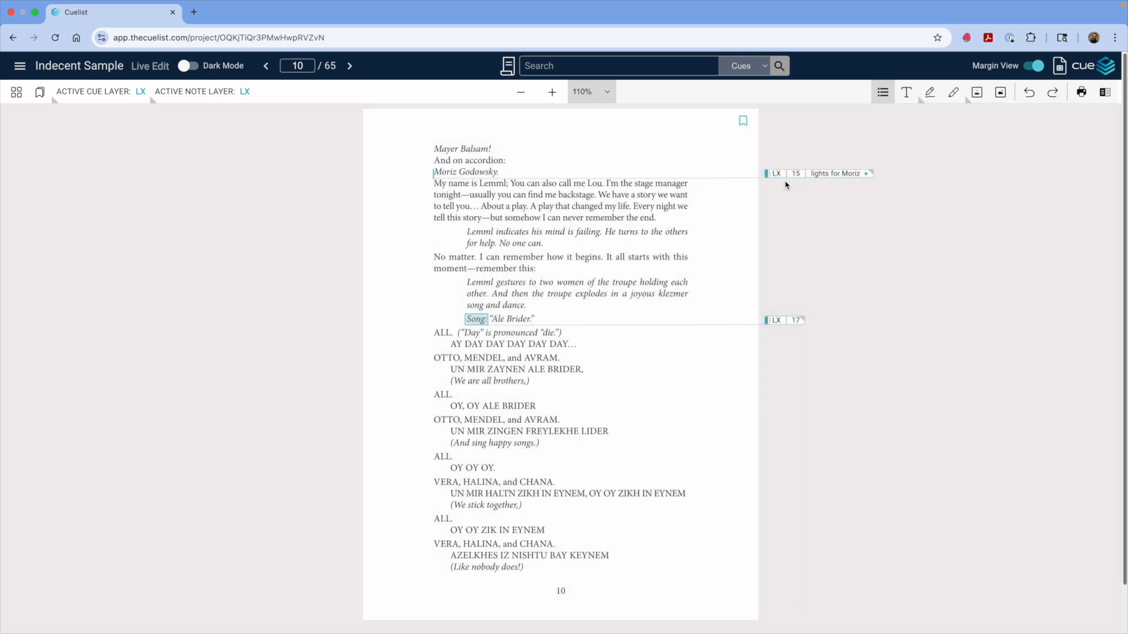
Archive the "make this brighter" work note on LX cue 15 and close the cue
{"action": "left_click", "coordinate": [776, 176]}
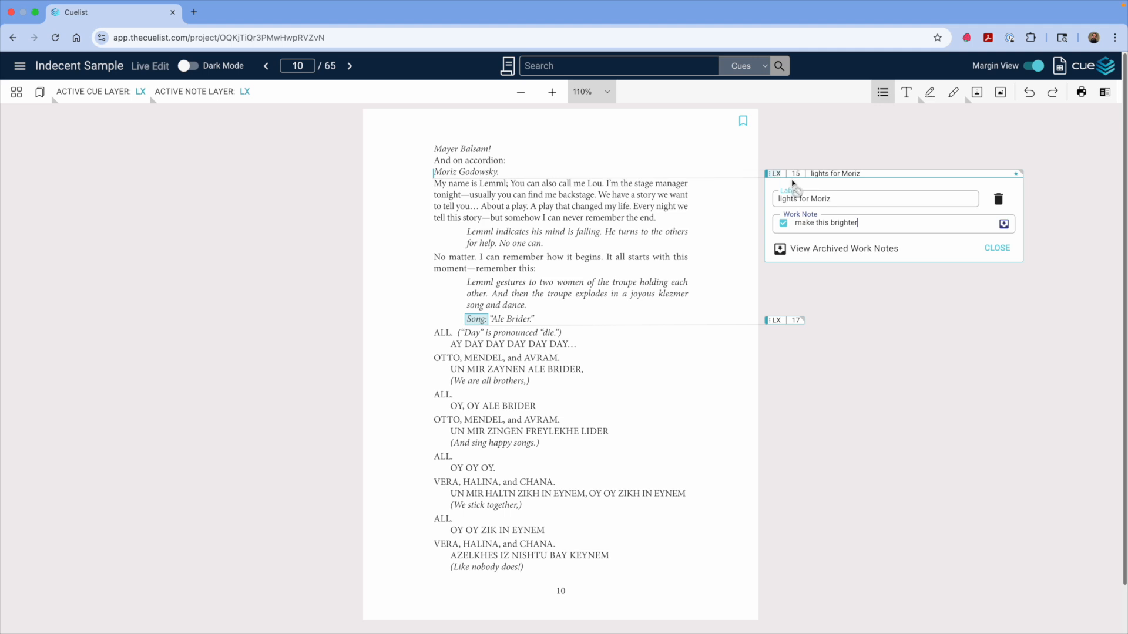
{"action": "left_click", "coordinate": [1003, 225]}
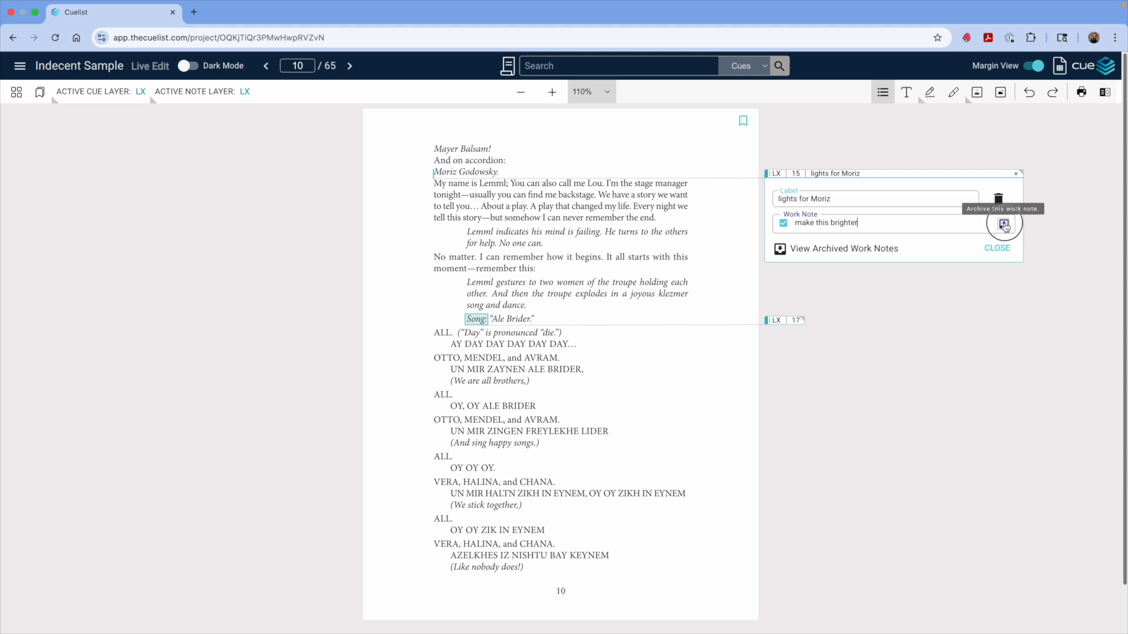
{"action": "left_click", "coordinate": [1052, 151]}
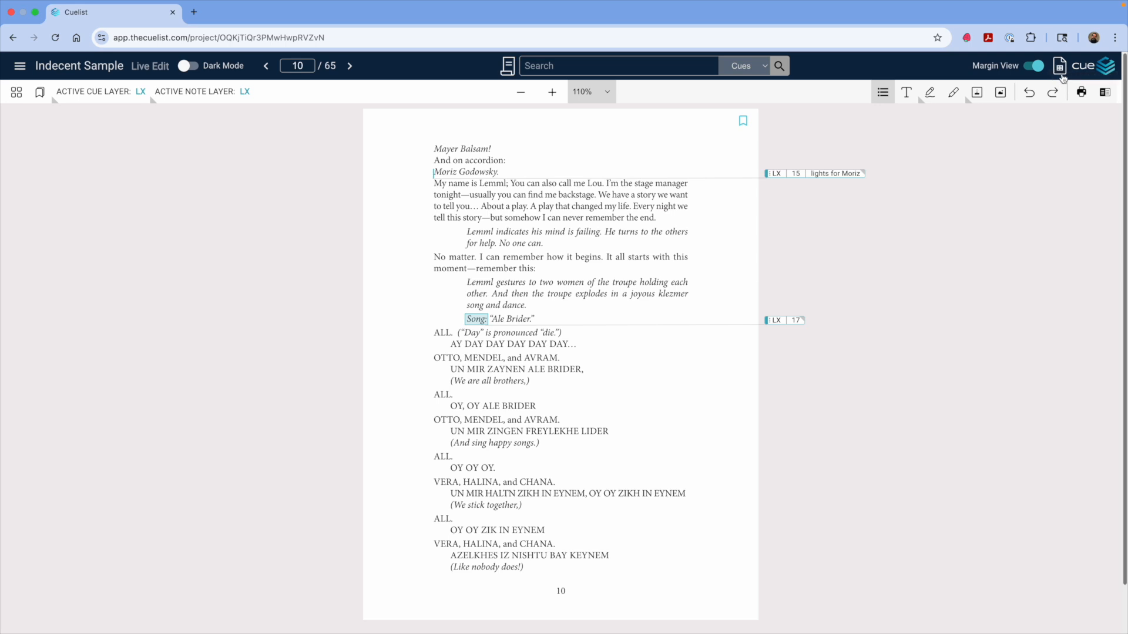
Show the LX cues as a list, inspect the first cue's Description and Notes cells, and jump to cue 17's page in the script
{"action": "left_click", "coordinate": [1061, 68]}
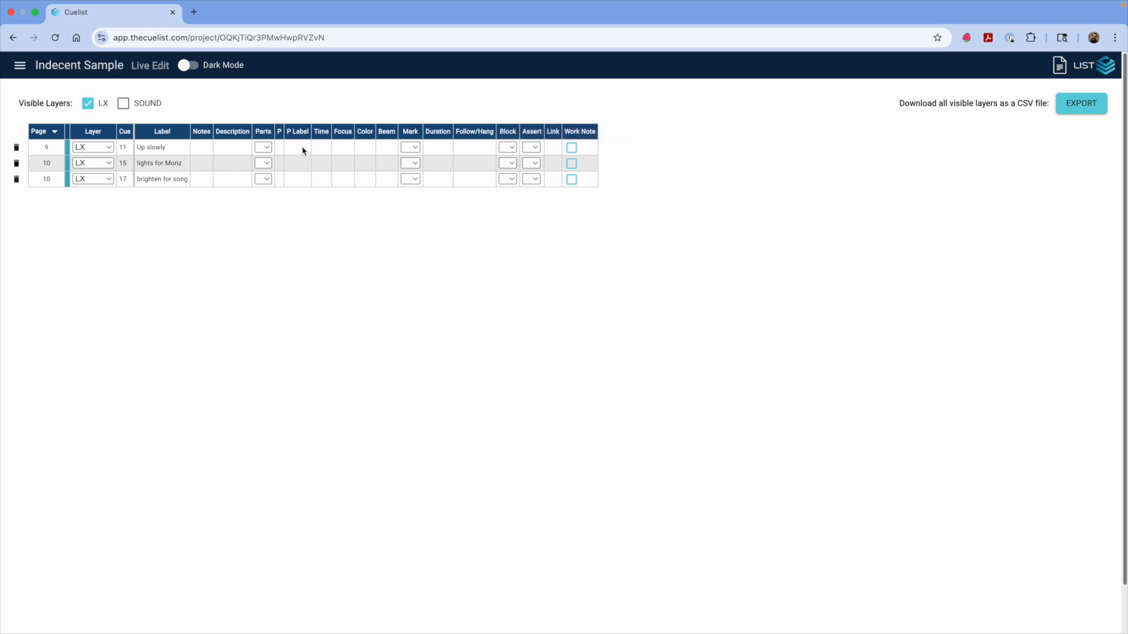
{"action": "left_click", "coordinate": [240, 150]}
{"action": "left_click", "coordinate": [202, 149]}
{"action": "left_click", "coordinate": [49, 182]}
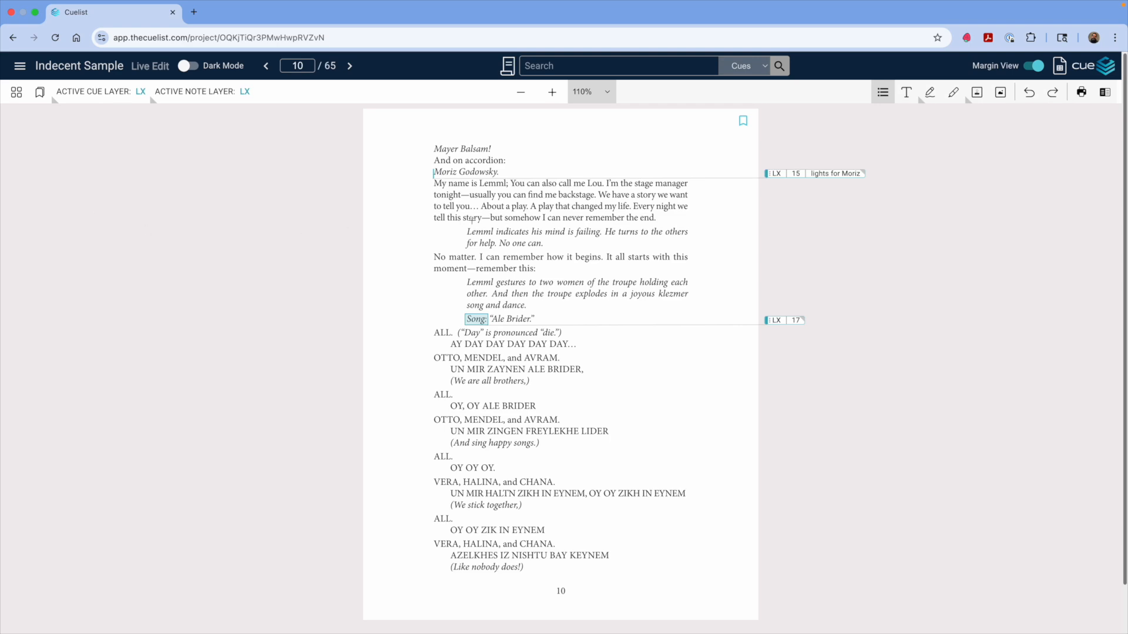